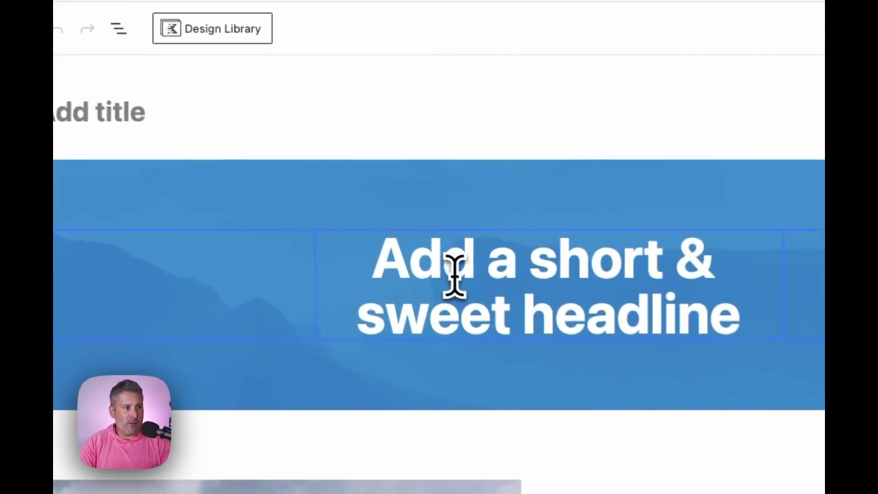
- Select the headline block and show its Advanced settings in the block sidebar
left_click(361, 221)
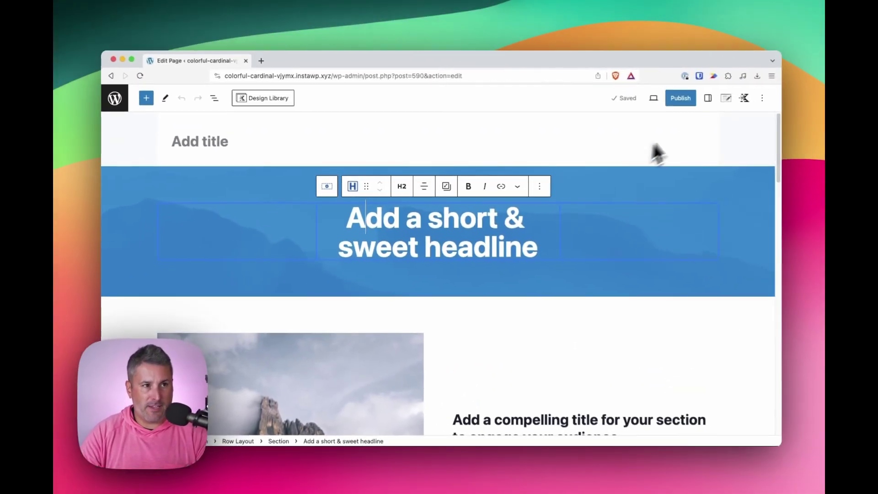
left_click(700, 99)
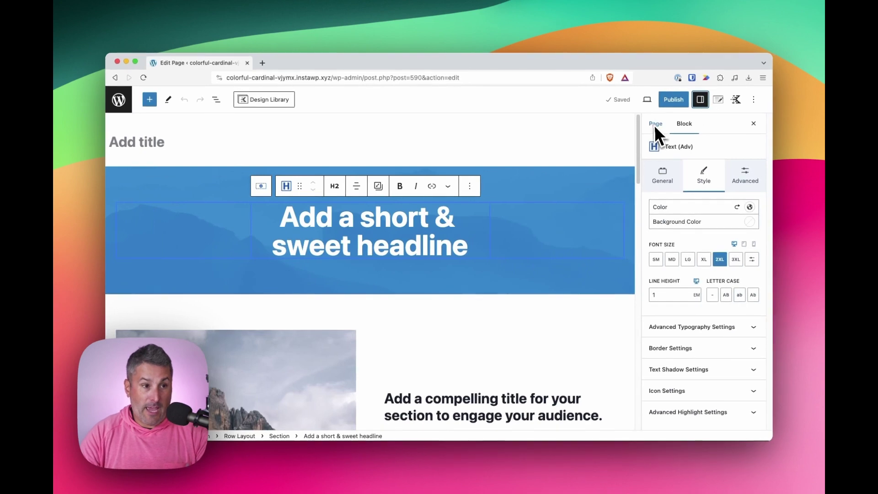
left_click(746, 180)
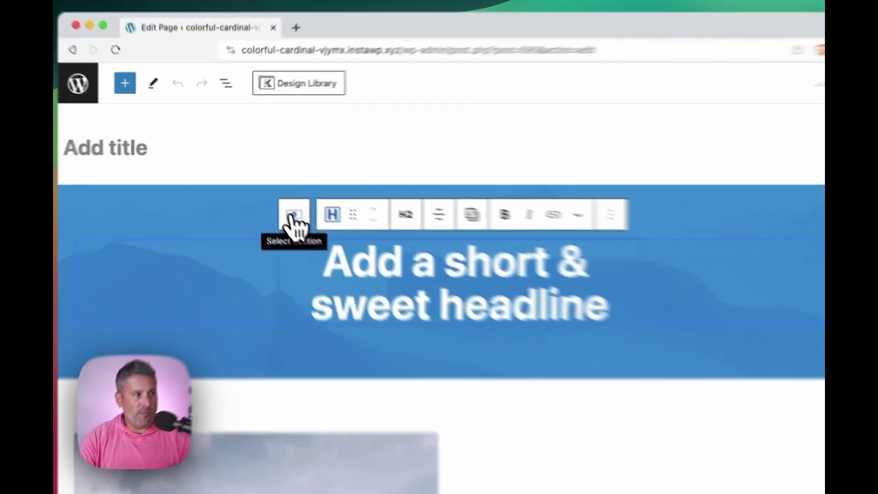
- Select the hero section, expand its Visibility Settings, and toggle hiding it on tablets
left_click(260, 187)
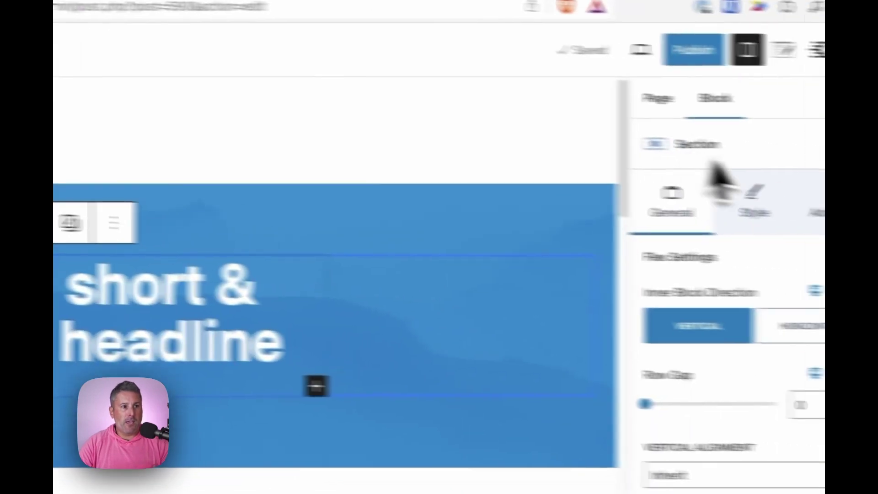
left_click(720, 192)
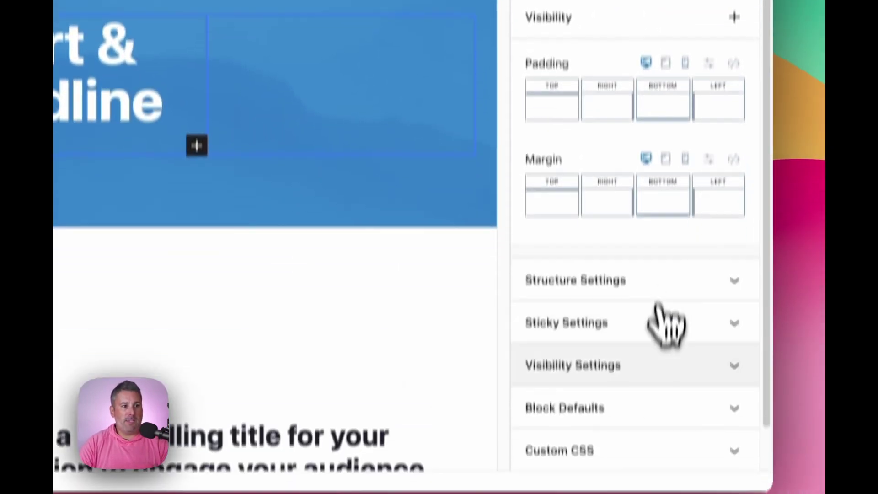
left_click(654, 373)
scroll(681, 388, "down", 3)
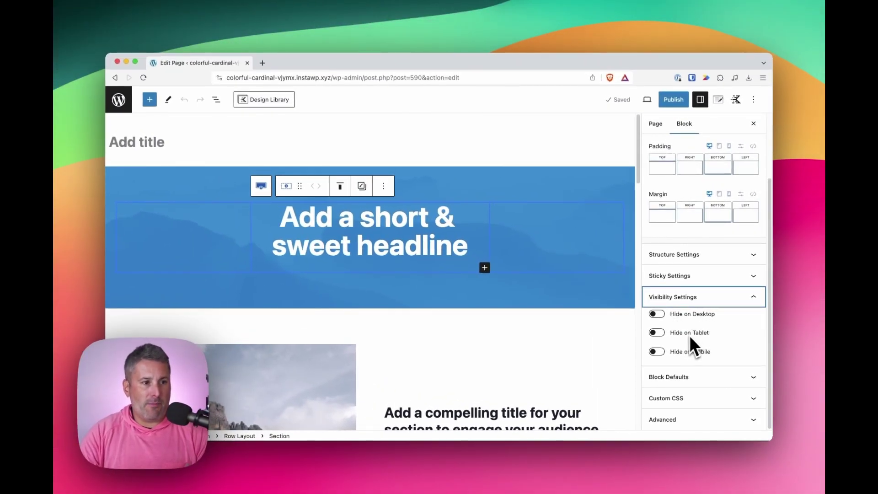
left_click(657, 333)
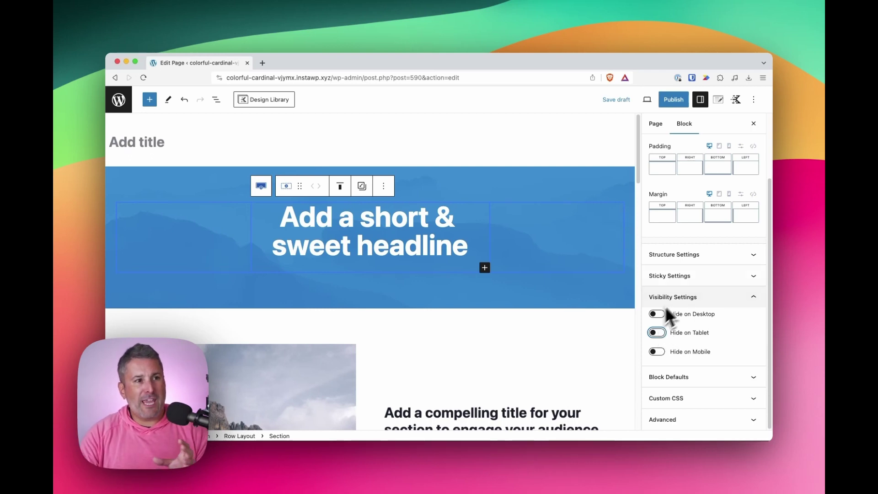
scroll(674, 293, "up", 3)
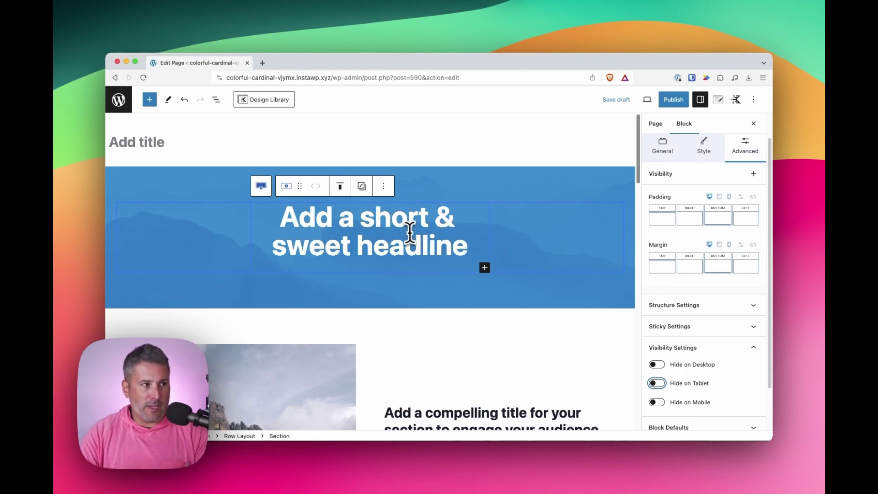
- List the headline's visibility controls, including Browser & Device, Cookie, Date & Time and User Role
left_click(305, 222)
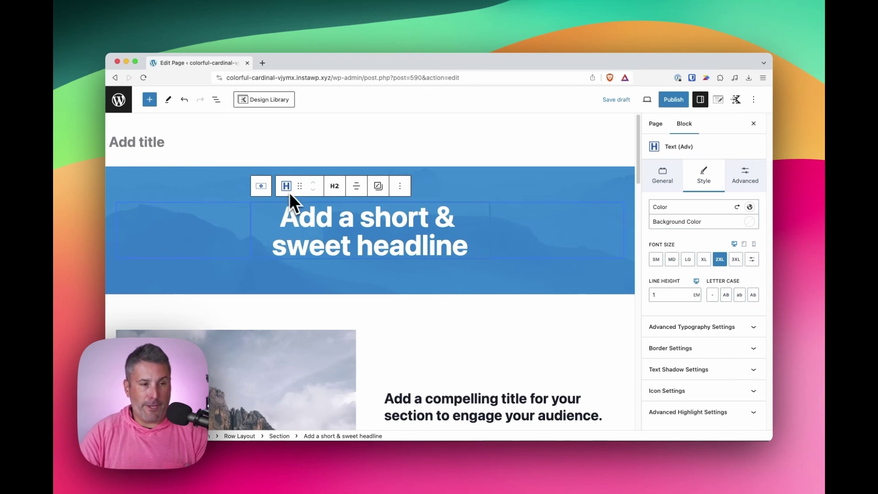
left_click(742, 177)
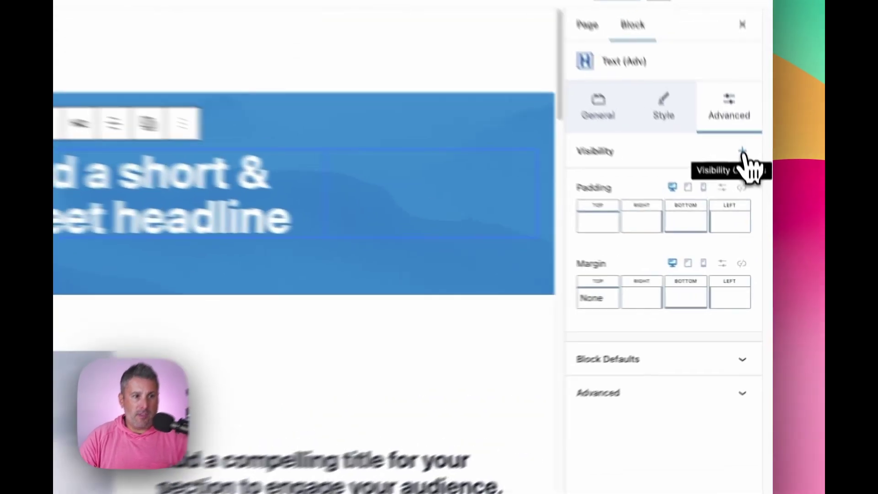
left_click(742, 153)
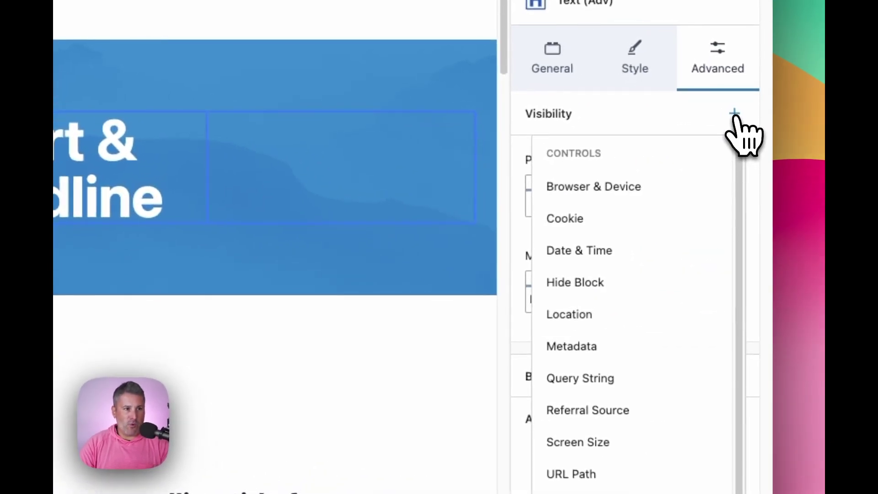
scroll(739, 157, "down", 2)
scroll(741, 202, "up", 2)
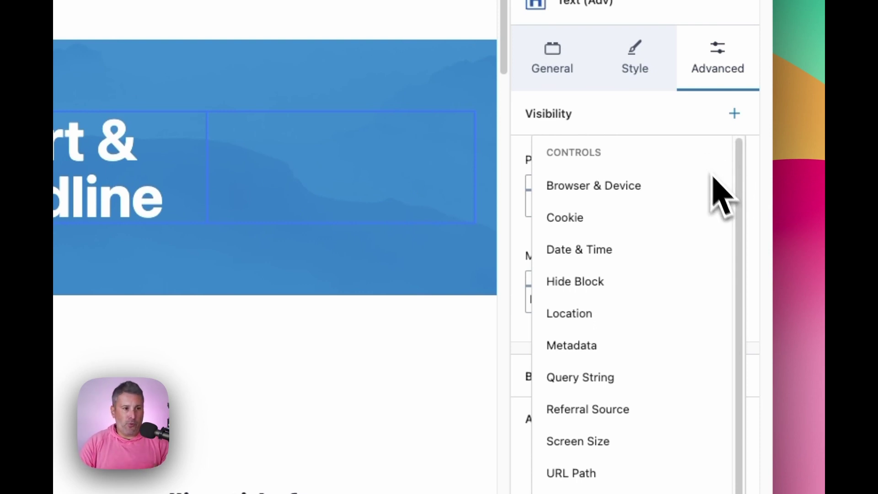
scroll(744, 200, "down", 1)
scroll(744, 204, "down", 1)
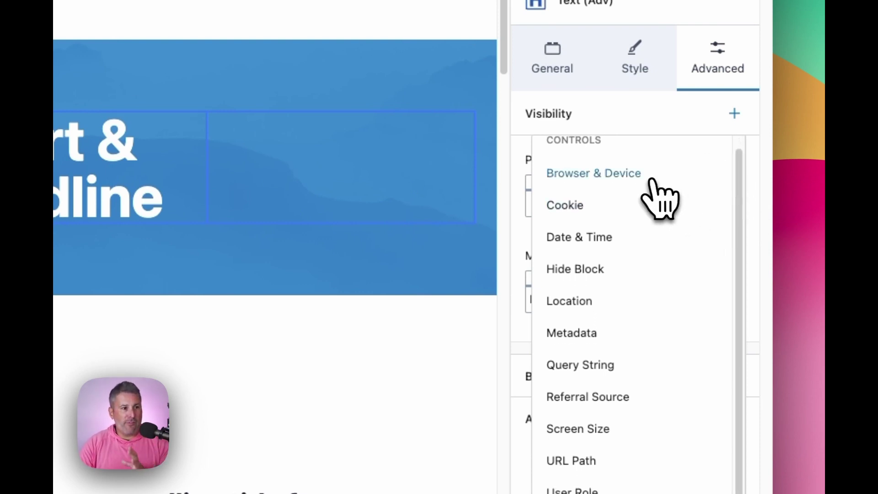
scroll(647, 402, "down", 2)
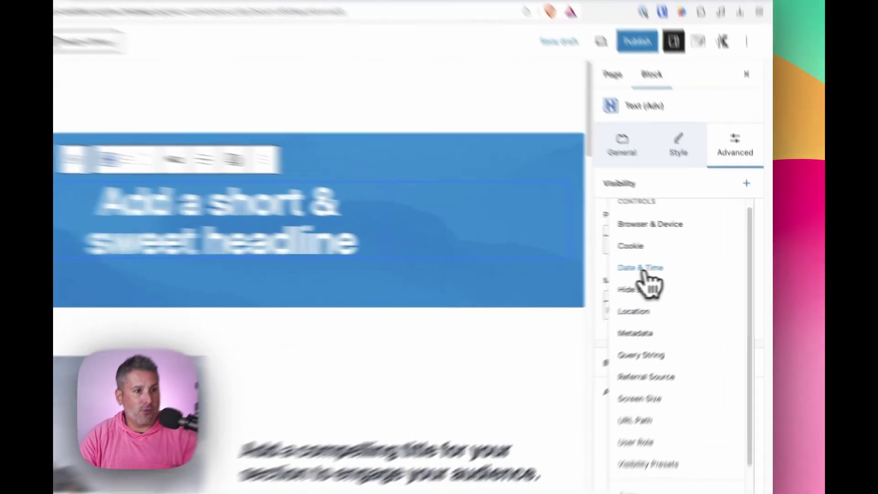
- Add the Date & Time visibility control to the headline block
left_click(684, 266)
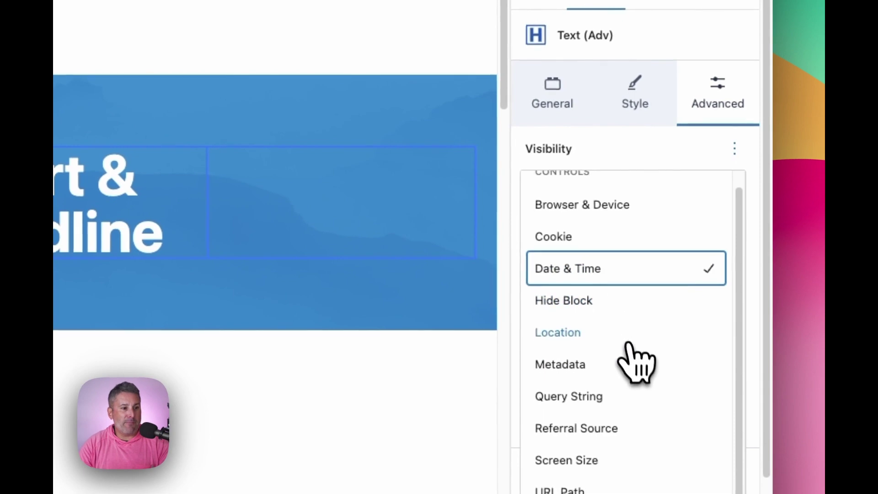
left_click(668, 153)
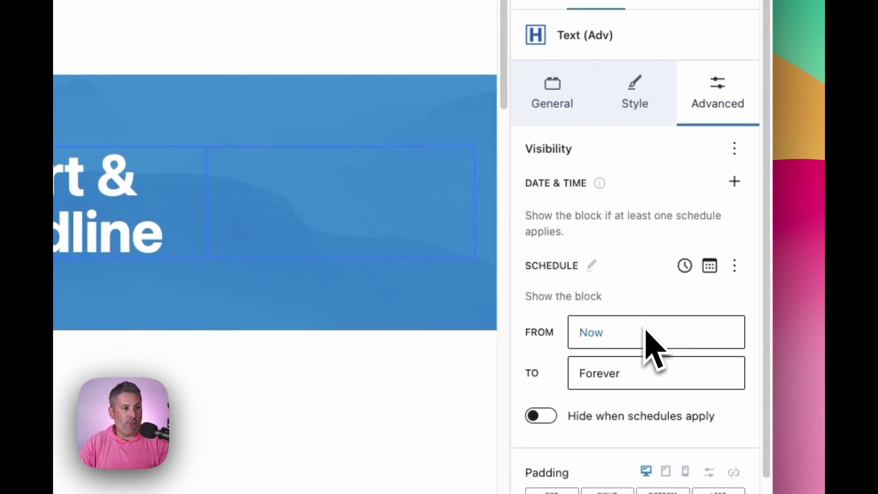
scroll(447, 324, "down", 2)
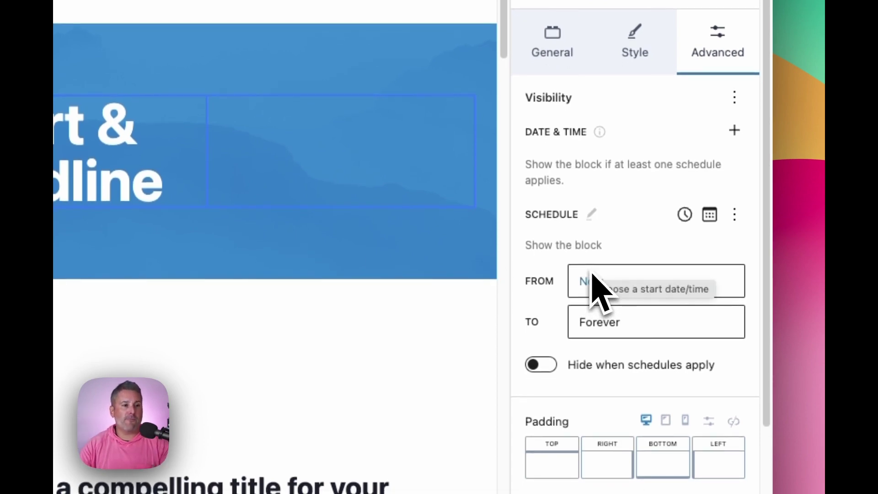
- Schedule the headline from Oct 12, 2023 to Nov 30, 2023, and add a second schedule
left_click(615, 289)
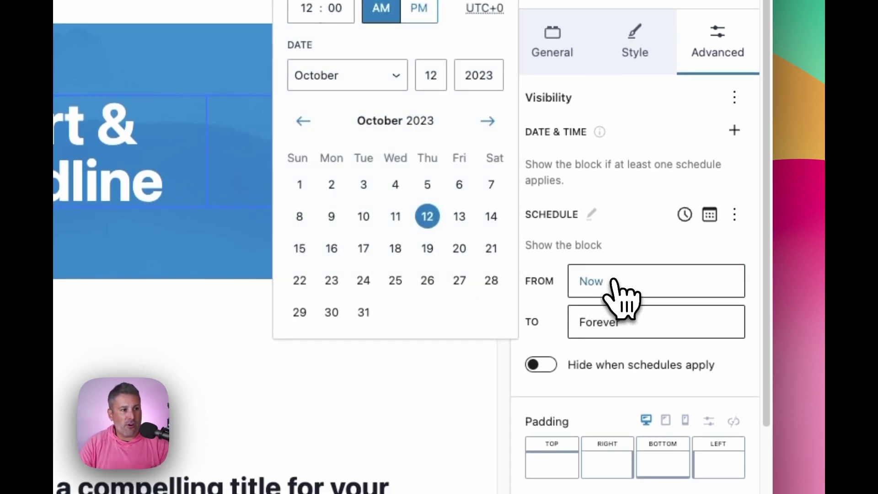
left_click(430, 220)
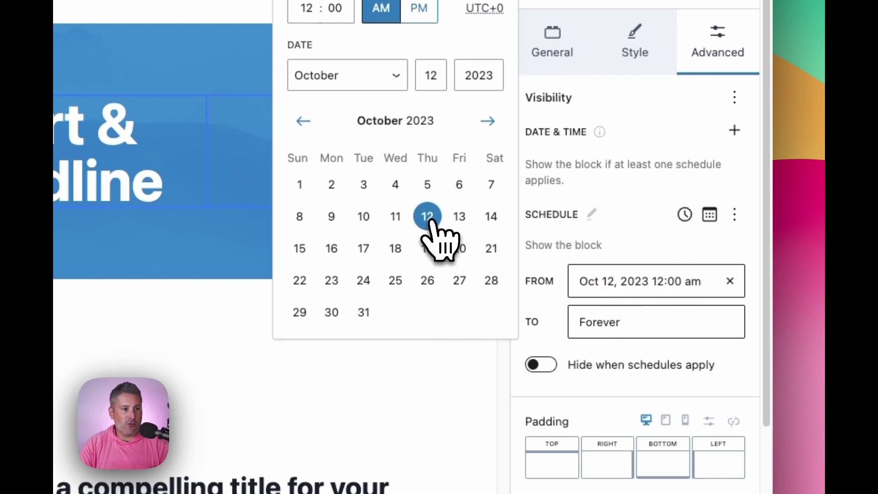
left_click(606, 322)
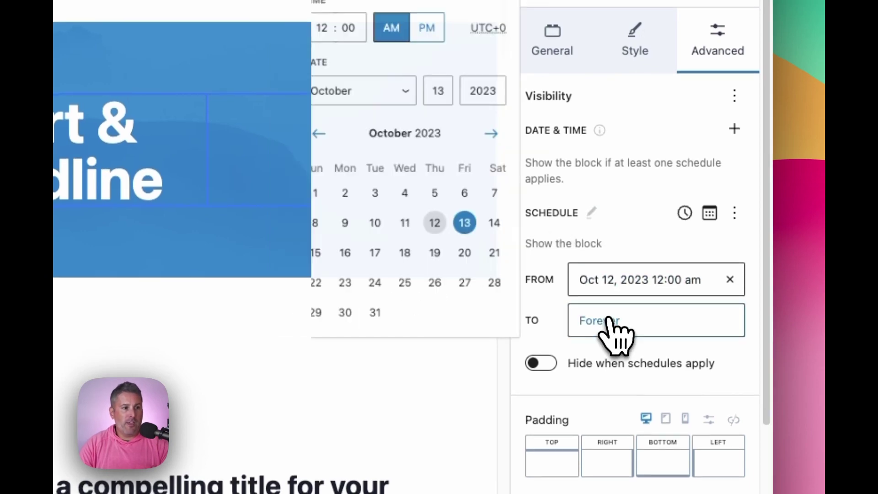
left_click(488, 120)
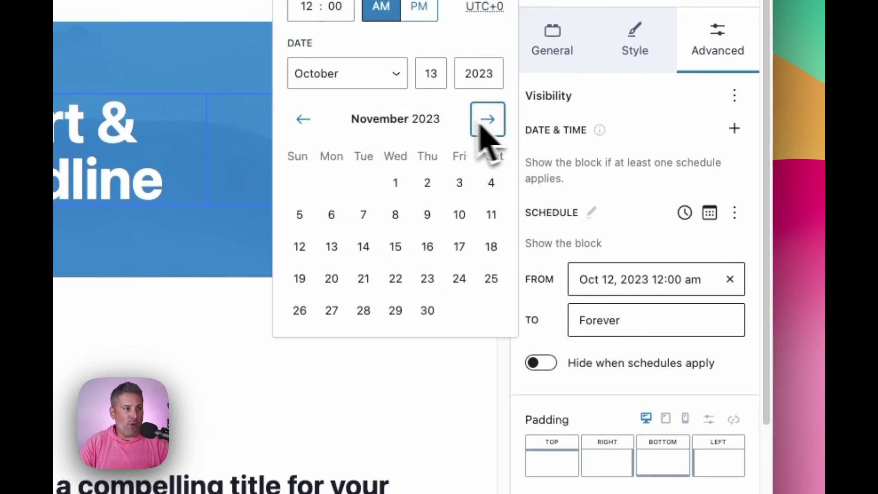
left_click(427, 311)
left_click(556, 321)
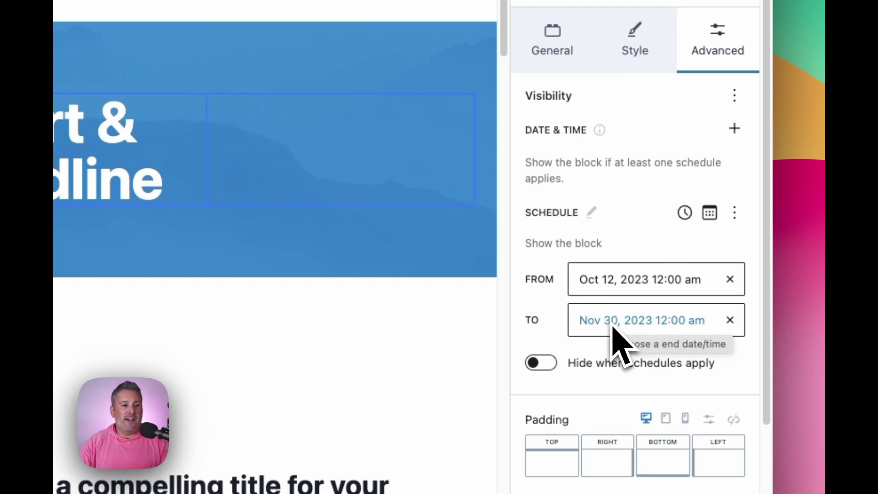
scroll(638, 347, "down", 3)
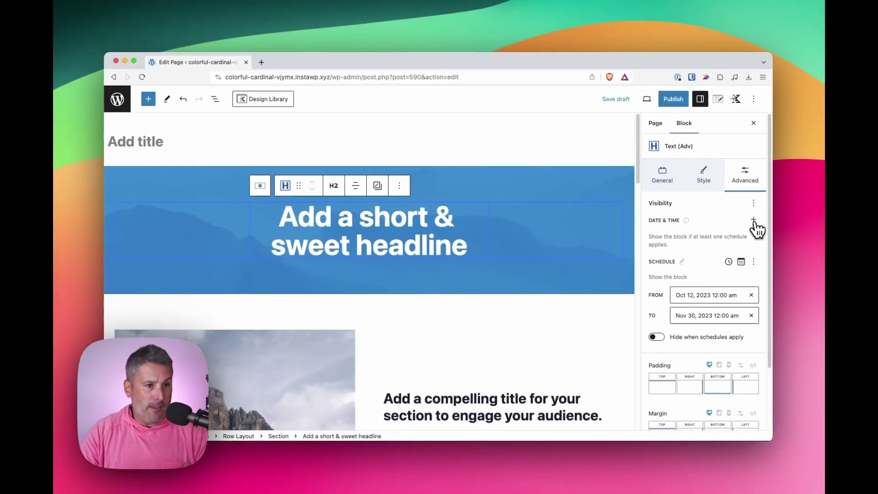
left_click(734, 59)
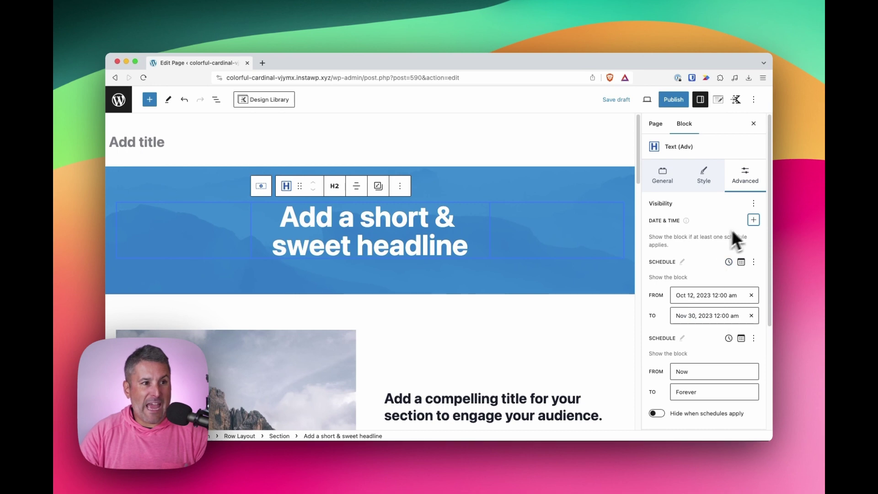
- Add a daily time interval to the headline's second Date & Time schedule
scroll(714, 343, "down", 1)
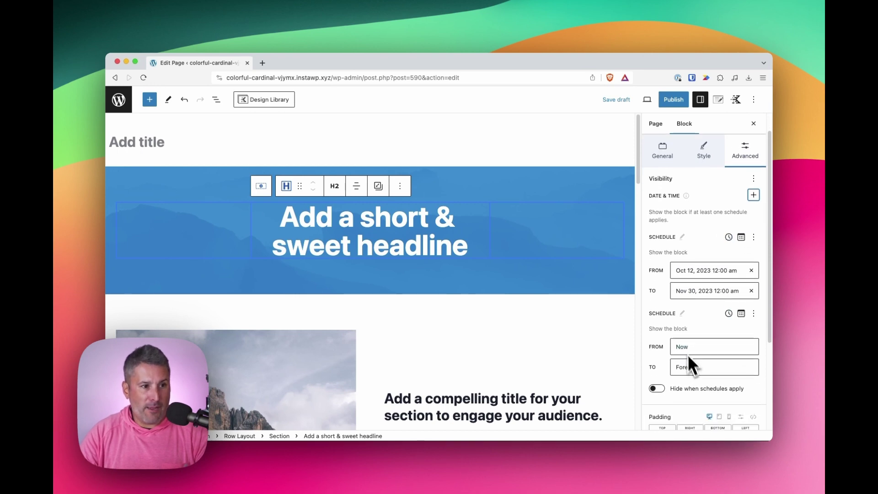
left_click(683, 314)
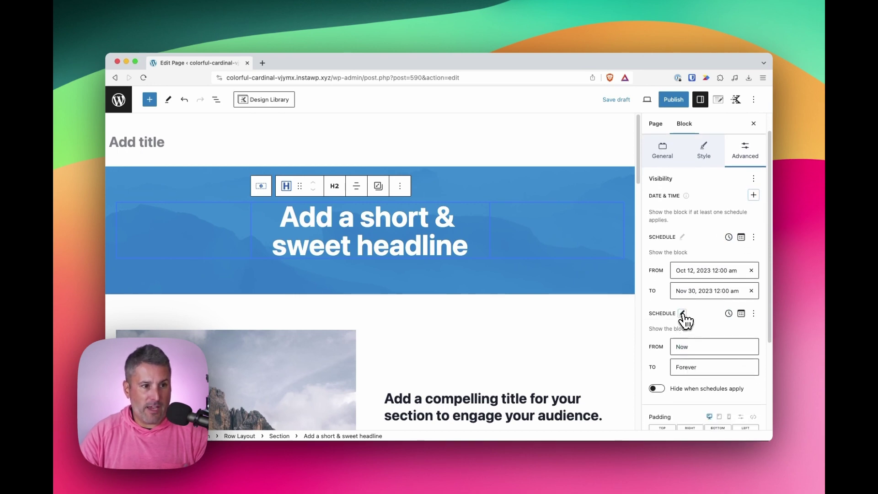
left_click(729, 314)
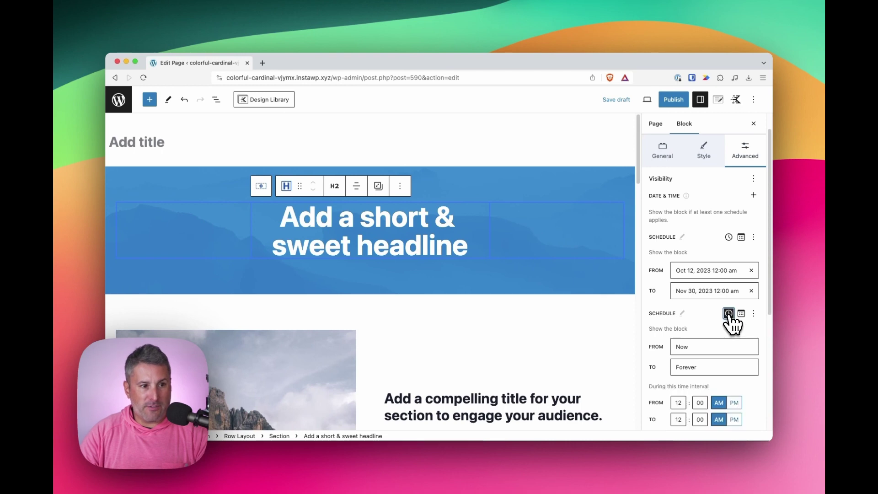
scroll(702, 345, "down", 1)
scroll(702, 347, "down", 1)
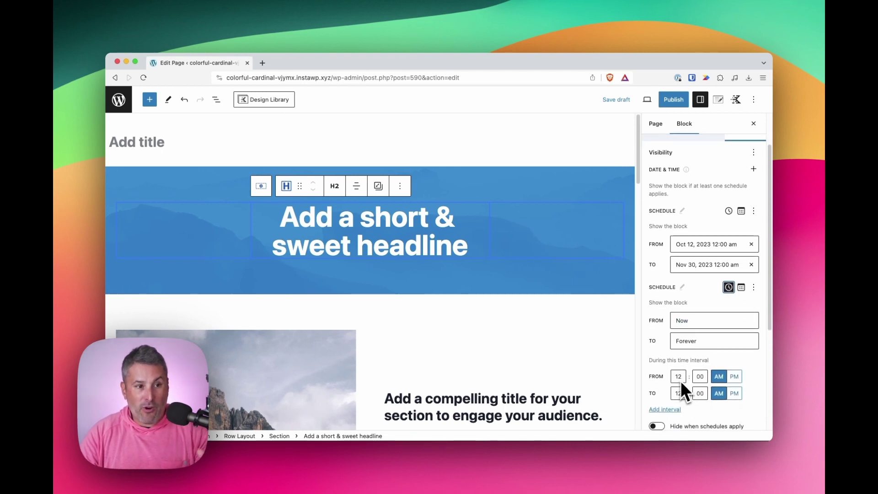
- Add day-of-week checkboxes to the second schedule
left_click(742, 287)
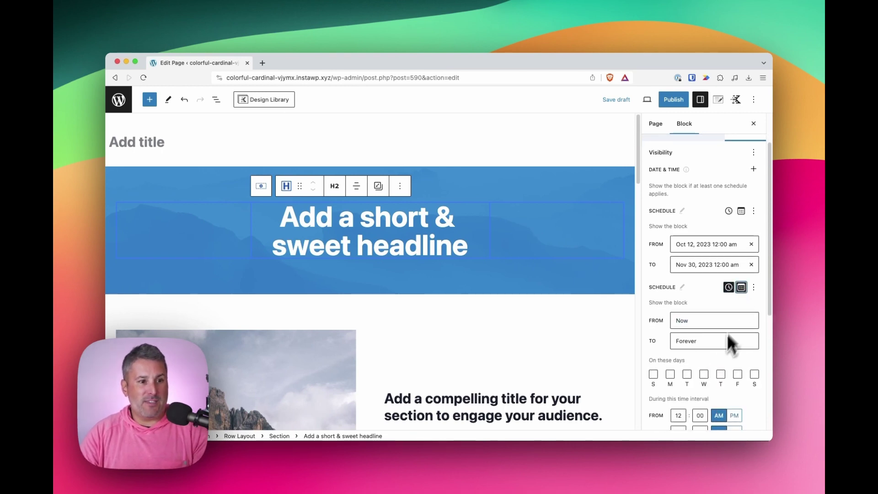
scroll(709, 362, "down", 1)
scroll(688, 379, "down", 2)
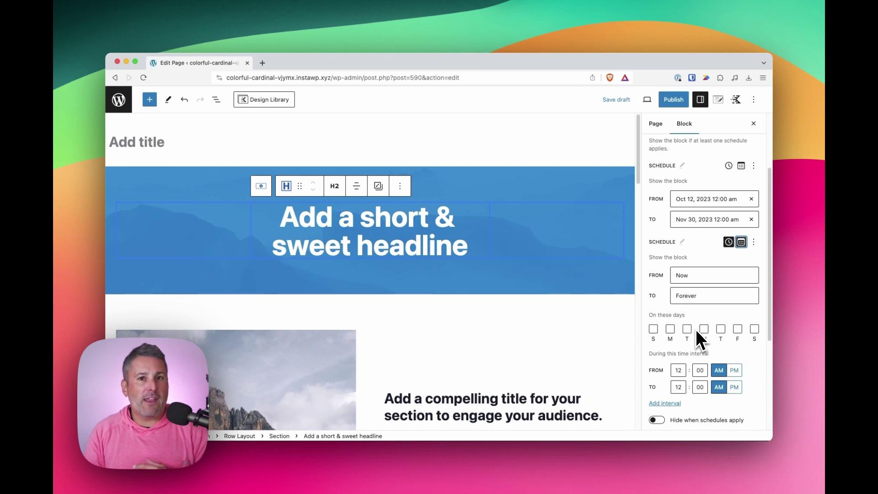
scroll(698, 329, "up", 4)
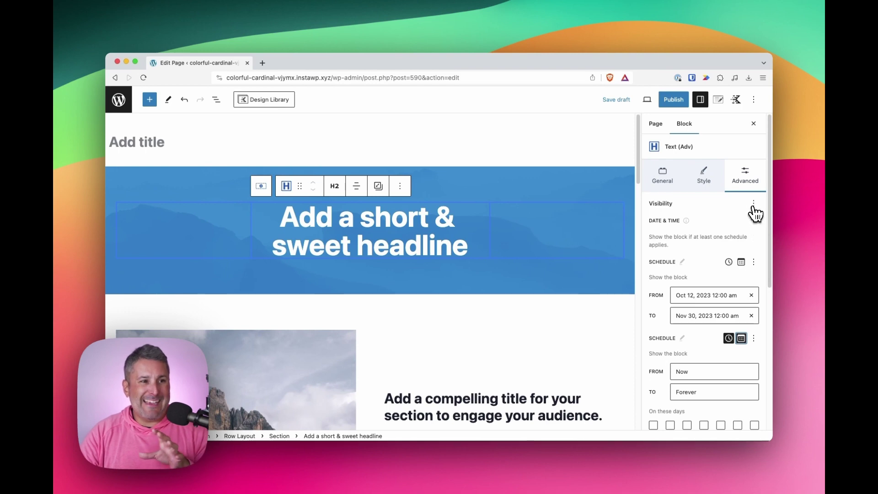
left_click(754, 204)
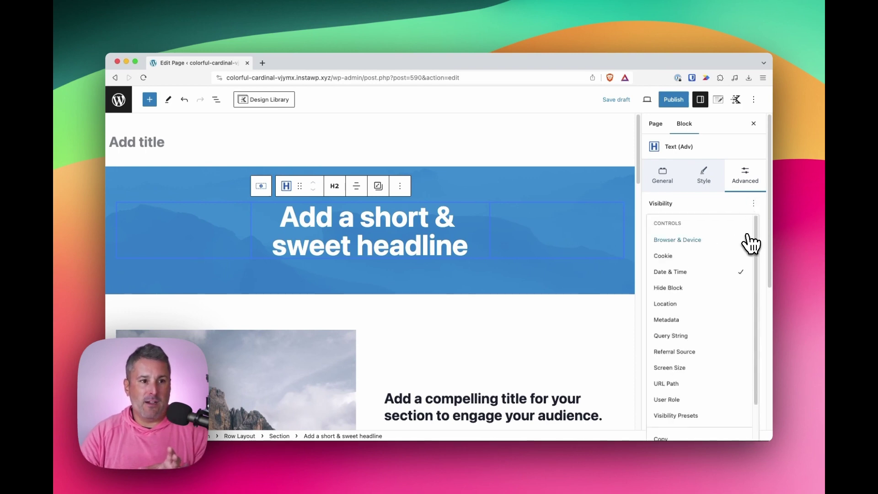
- Enable the Browser & Device visibility control, keeping Date & Time active
left_click(743, 270)
left_click(735, 272)
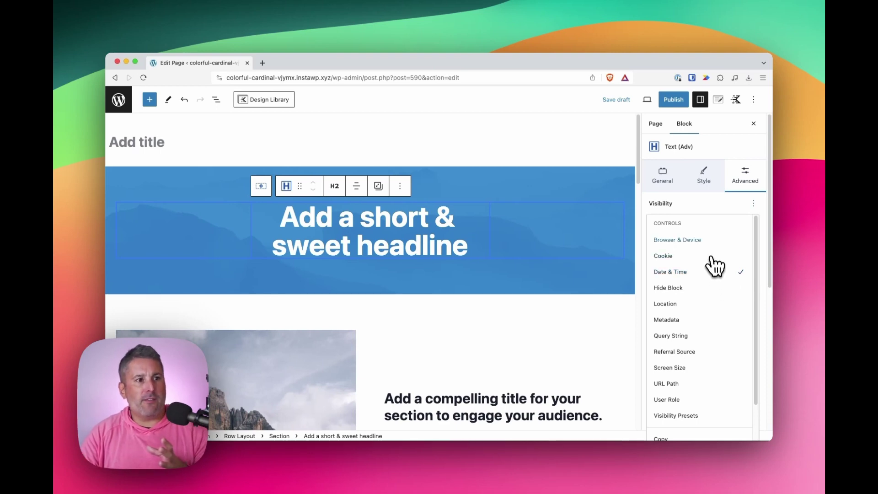
left_click(725, 246)
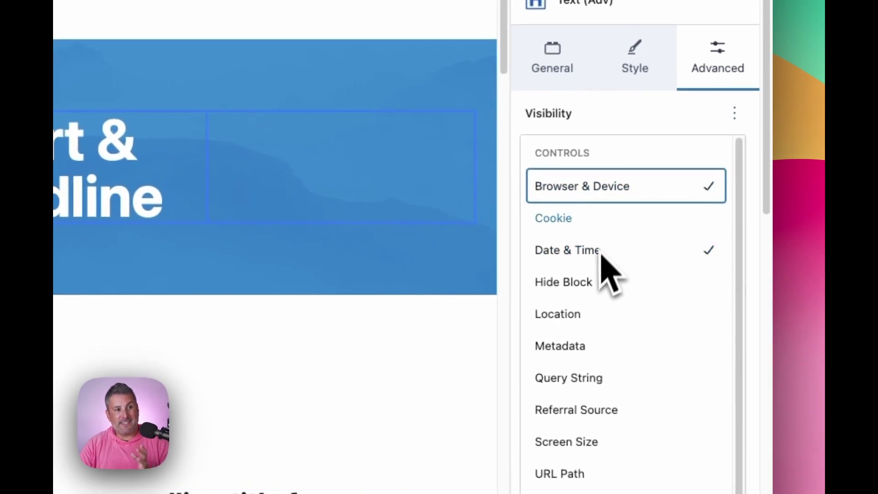
left_click(630, 134)
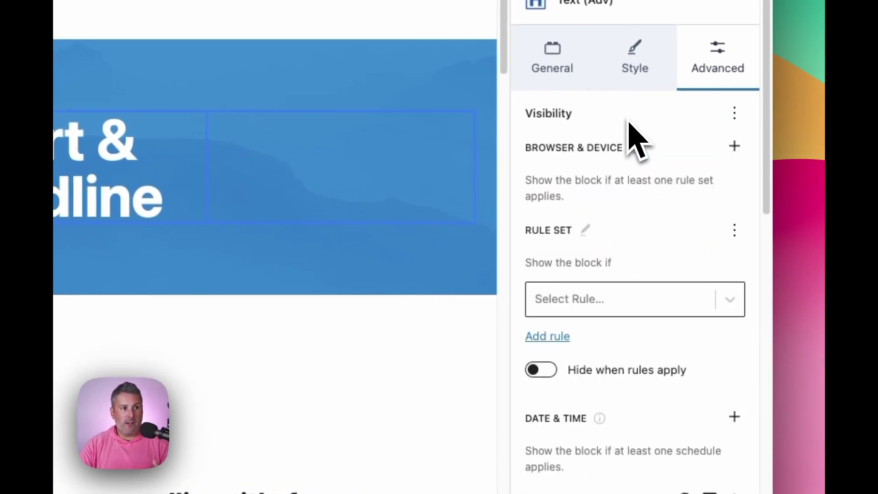
- Add a Platform rule set to 'Is any of the selected' with iOS (iPhone and iPad)
left_click(606, 276)
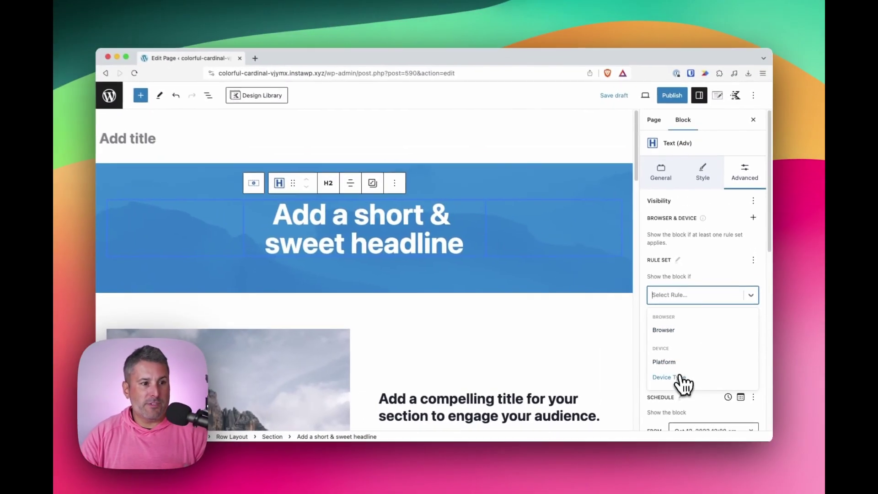
left_click(681, 362)
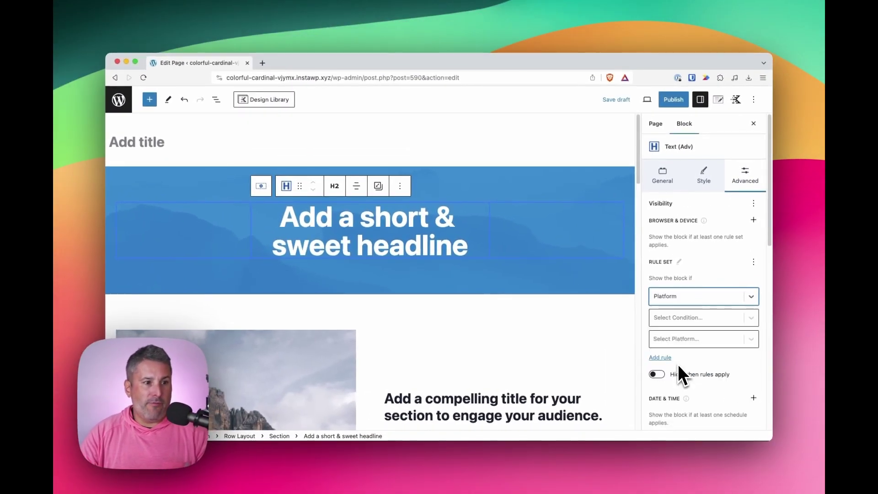
left_click(693, 320)
left_click(695, 341)
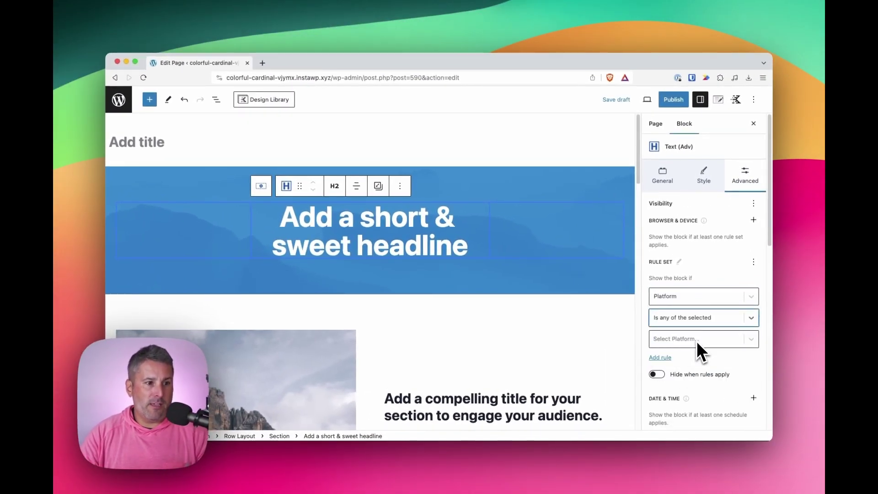
left_click(696, 341)
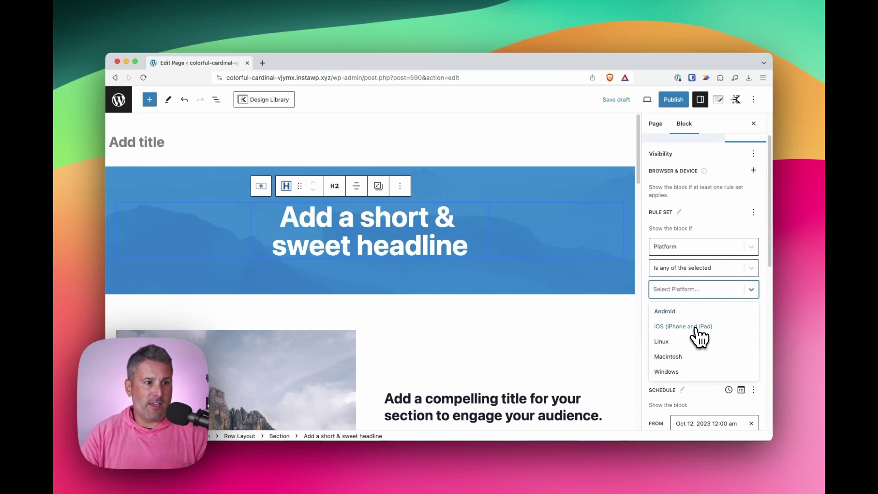
left_click(696, 328)
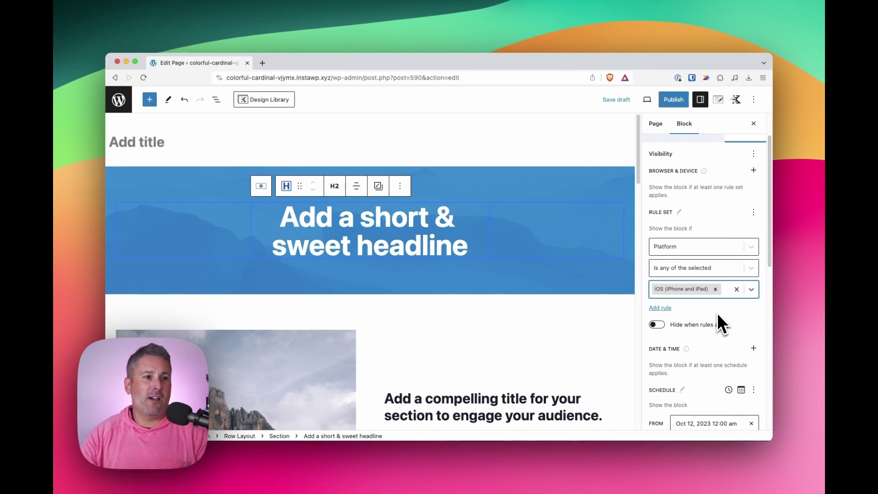
left_click(419, 218)
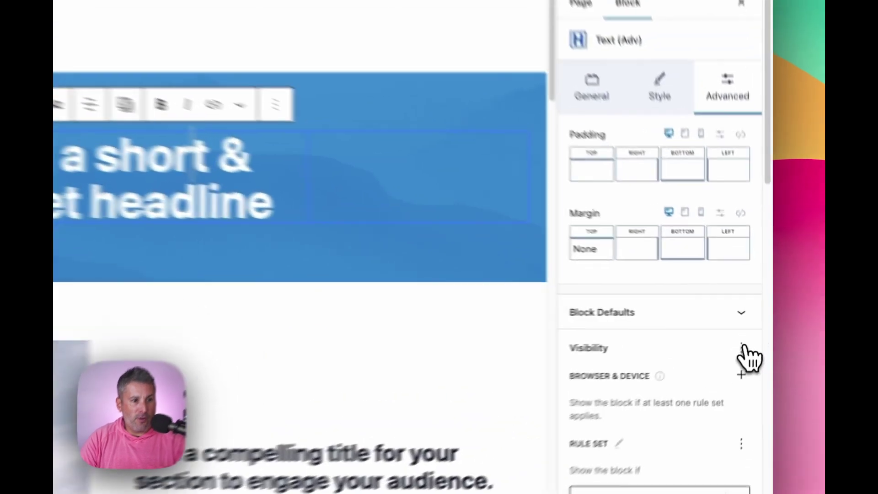
left_click(754, 335)
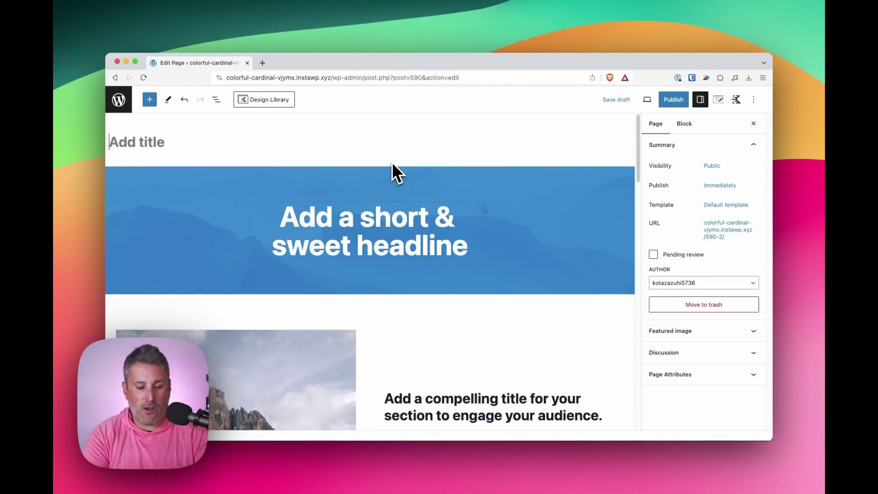
- Open Manage Visibility Presets by searching 'pres' in the command palette
key("super+k")
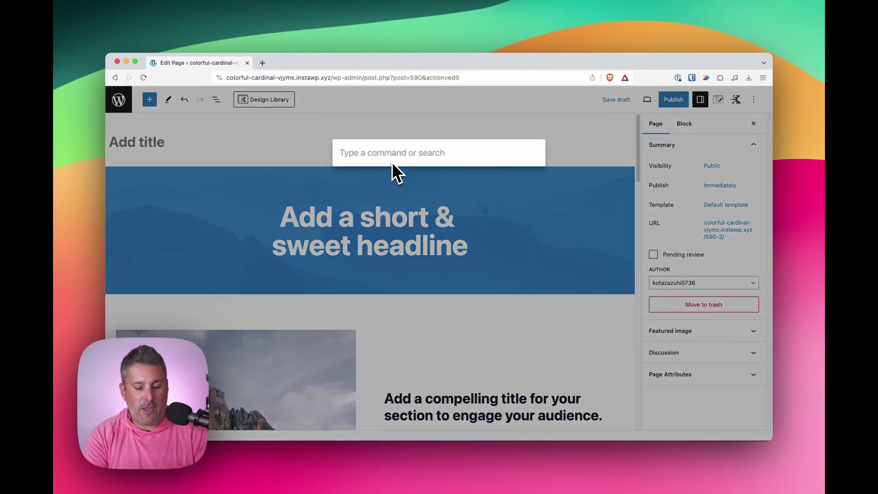
type("pres")
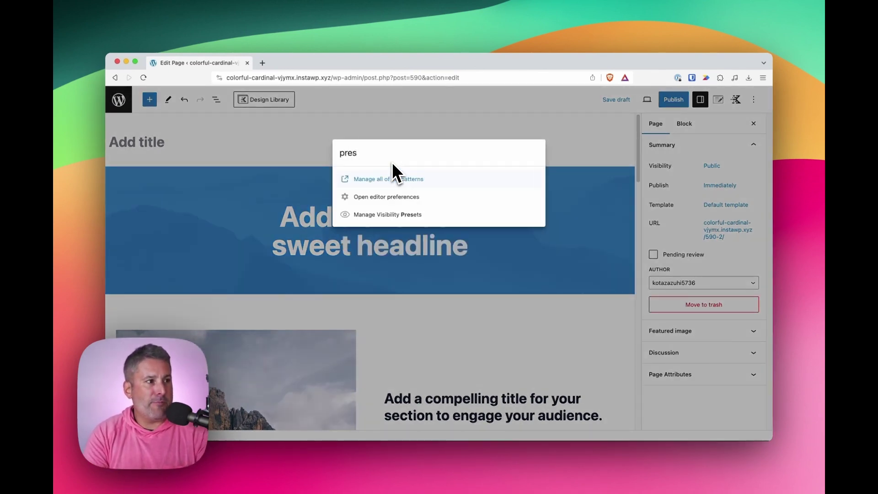
left_click(419, 216)
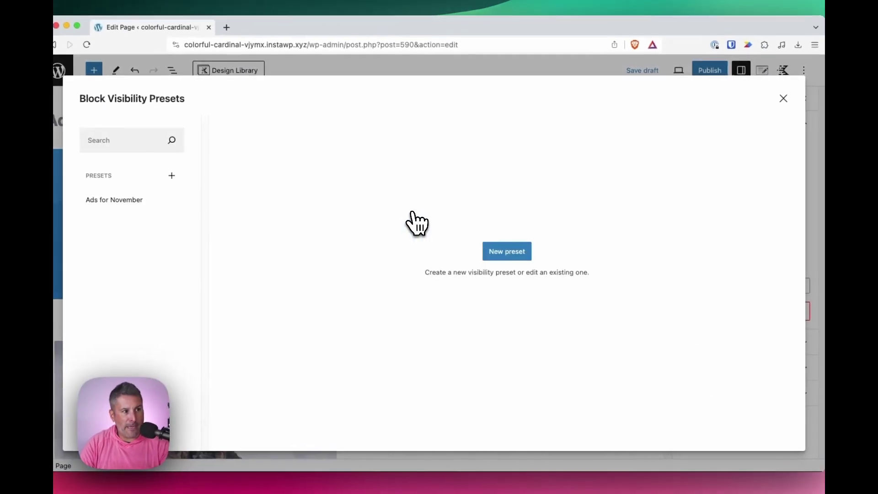
- Review the Ads for November preset, scheduled from Nov 1 to Nov 30, 2023
left_click(116, 202)
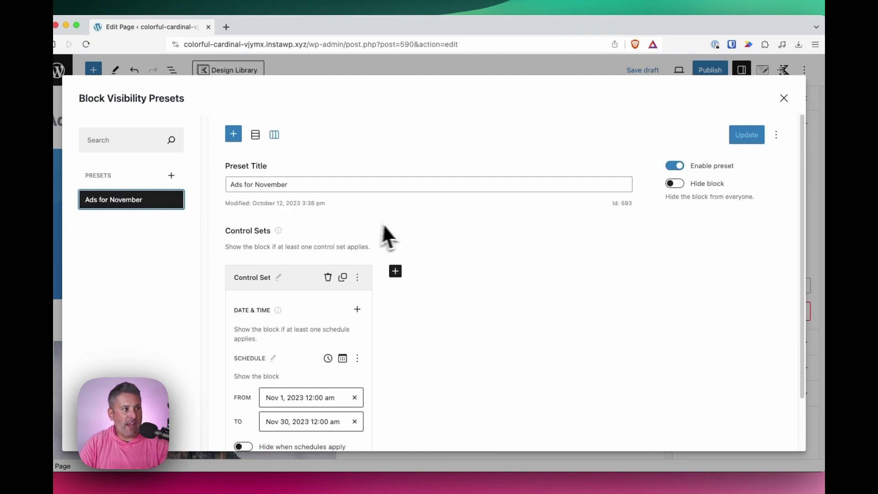
scroll(382, 247, "down", 3)
scroll(430, 278, "up", 1)
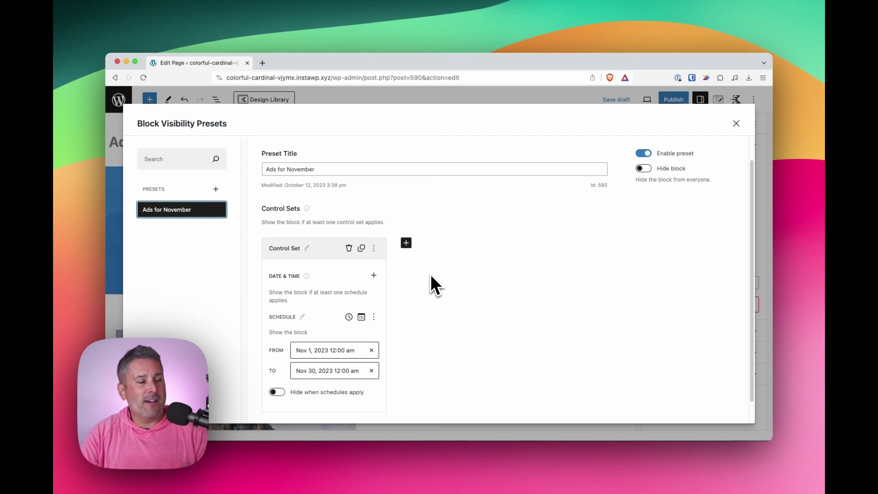
scroll(453, 298, "down", 1)
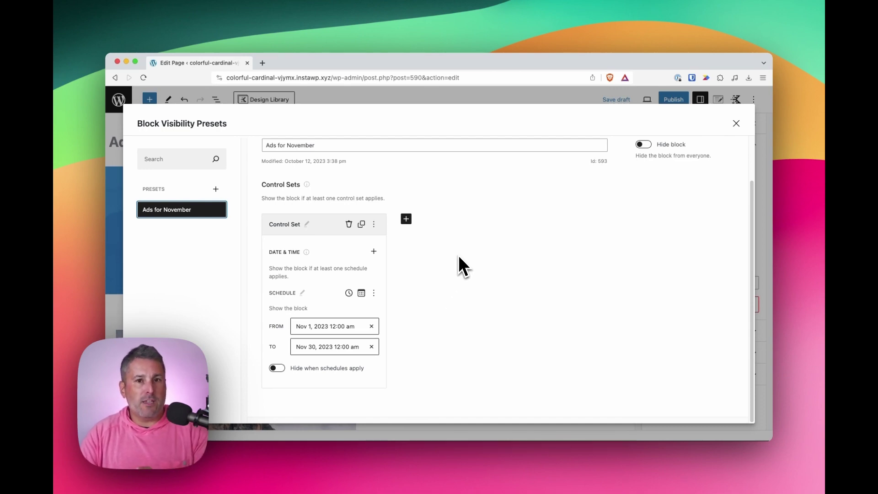
left_click(427, 188)
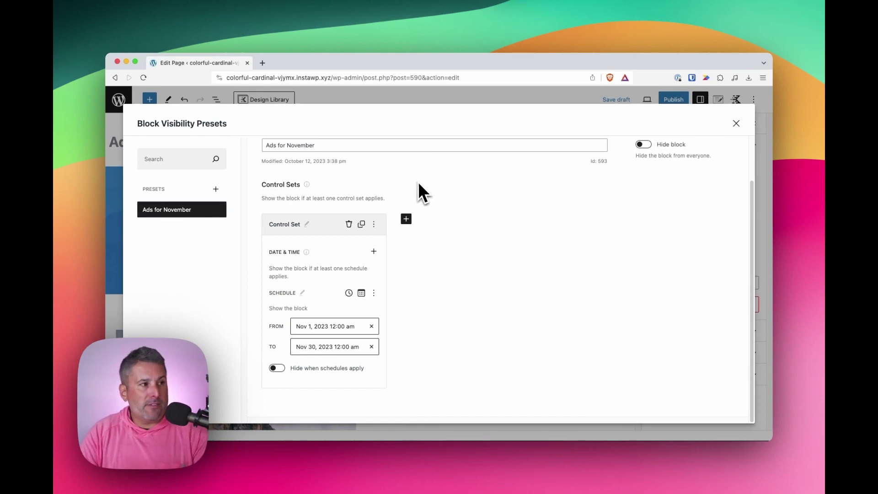
- Show the Control Sets explanation from its info icon
left_click(308, 186)
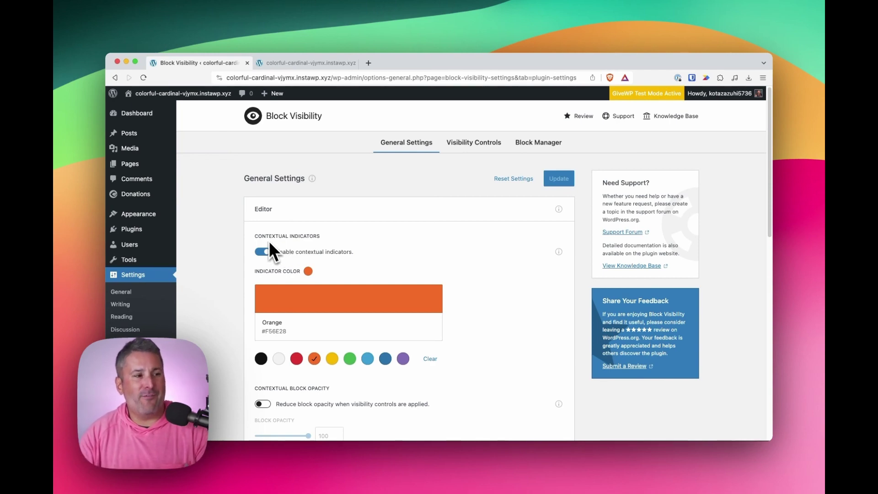
- Scroll General Settings through the orange contextual indicators, editor, permission and uninstall options
scroll(238, 257, "down", 1)
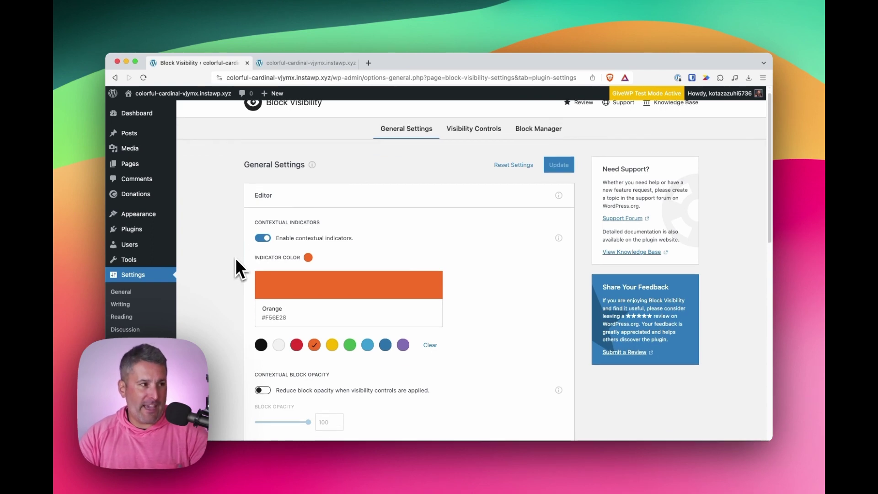
scroll(229, 259, "down", 2)
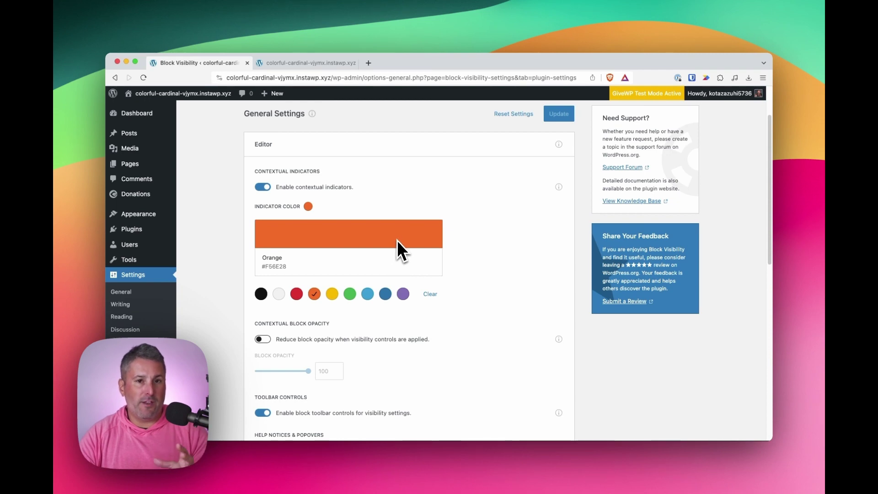
scroll(398, 251, "down", 1)
scroll(366, 262, "up", 2)
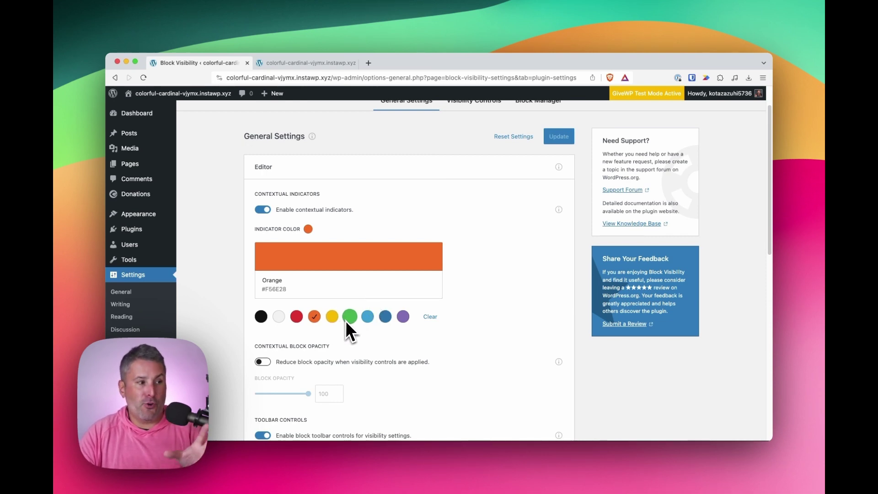
scroll(348, 317, "down", 1)
scroll(347, 317, "down", 3)
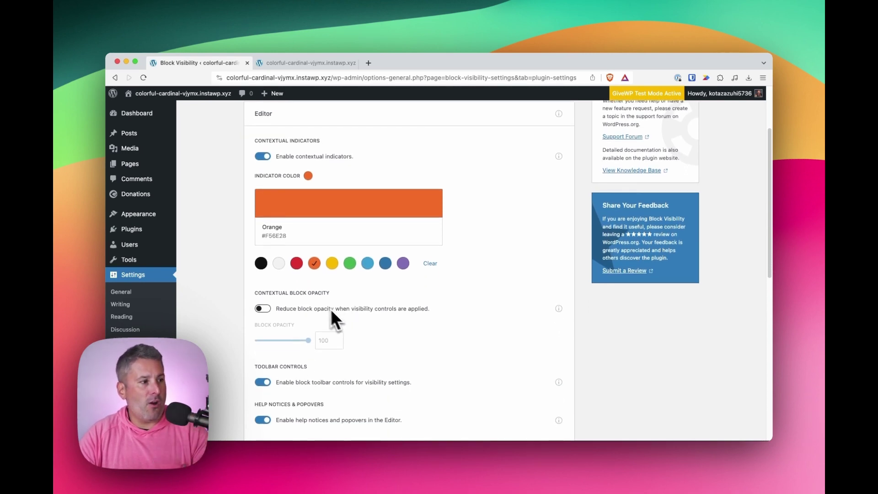
scroll(330, 308, "down", 1)
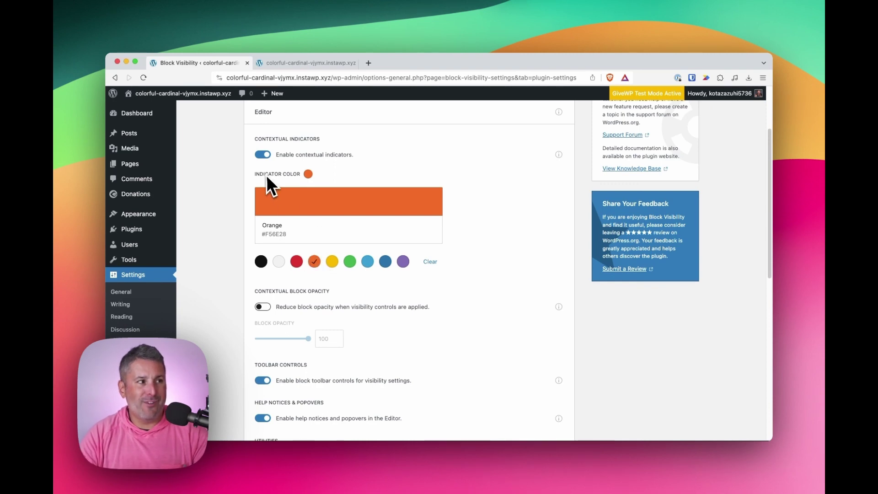
scroll(260, 214, "down", 5)
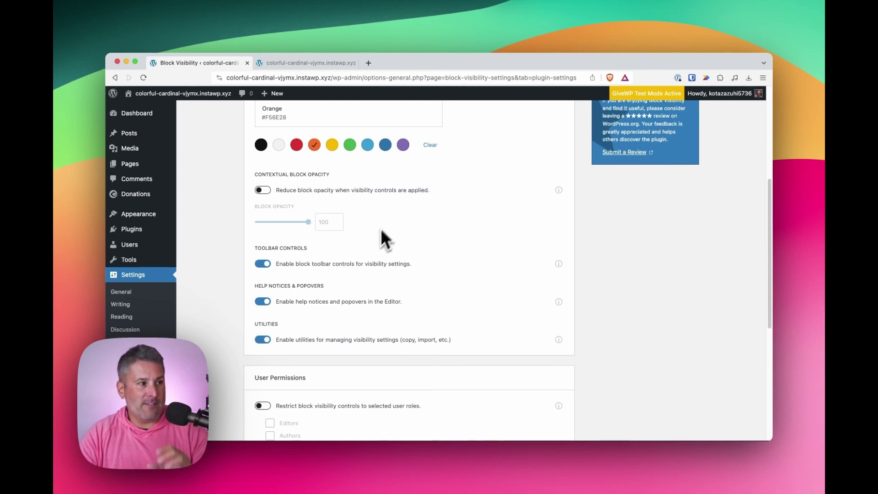
scroll(286, 271, "down", 1)
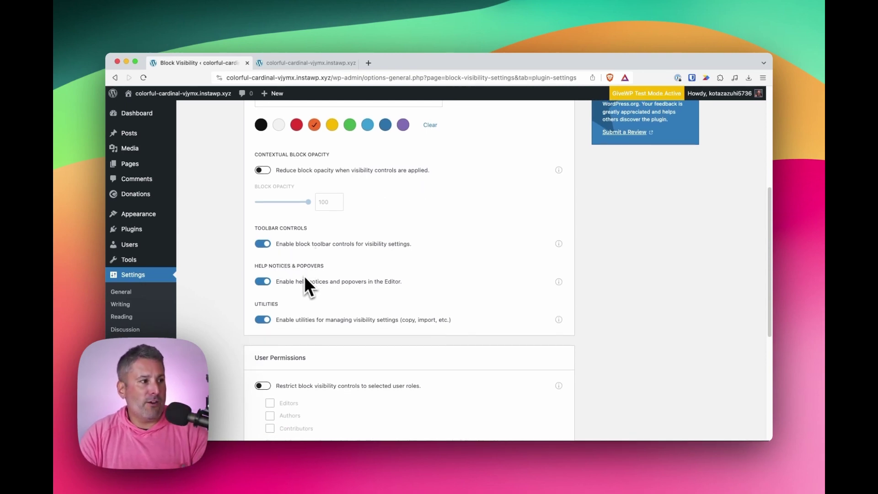
scroll(315, 281, "down", 3)
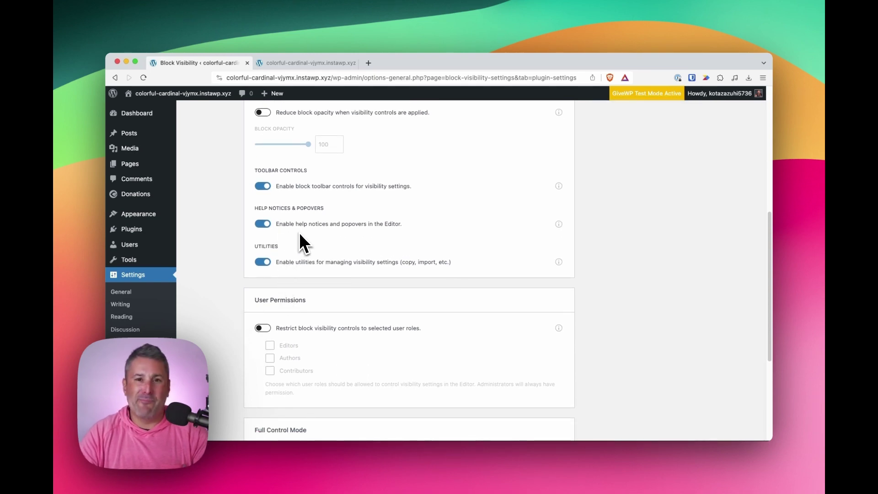
scroll(304, 243, "down", 7)
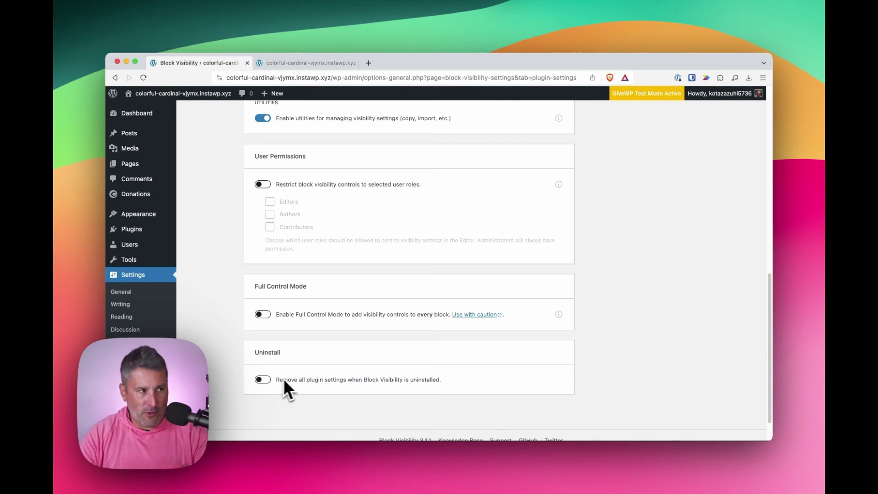
scroll(284, 378, "up", 20)
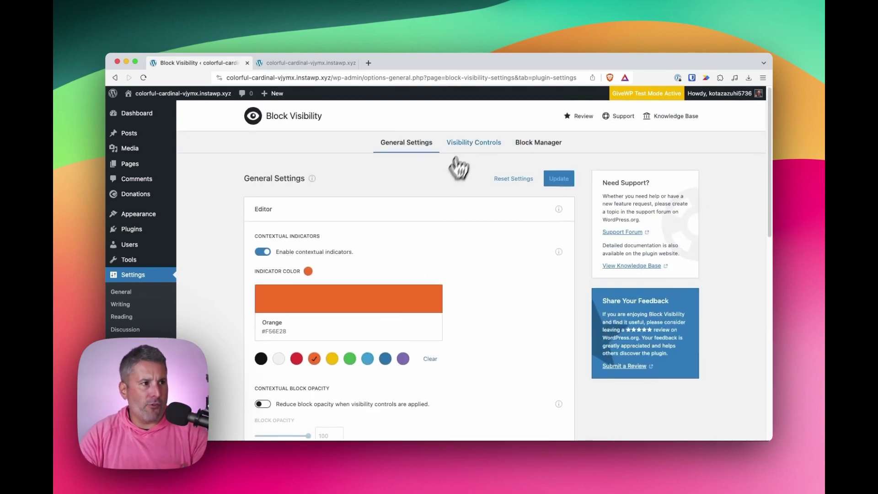
left_click(471, 142)
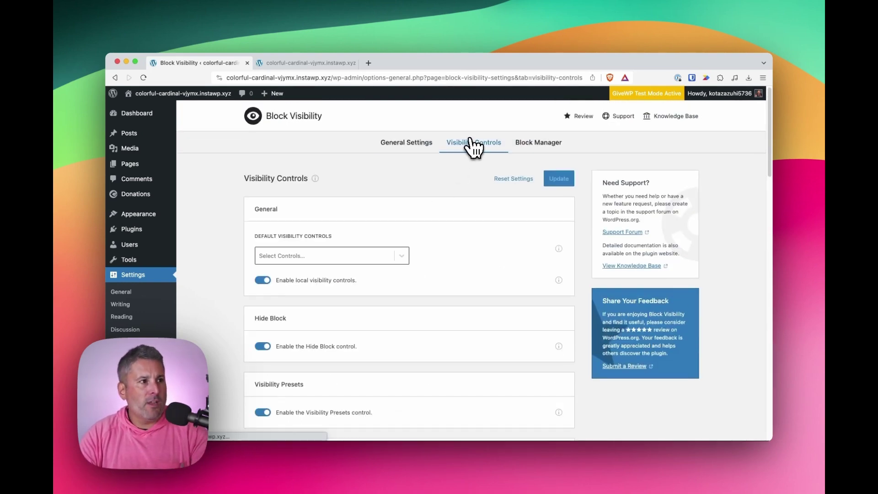
- Check the default Select Controls dropdown, then scroll through the enabled visibility control sections
left_click(392, 263)
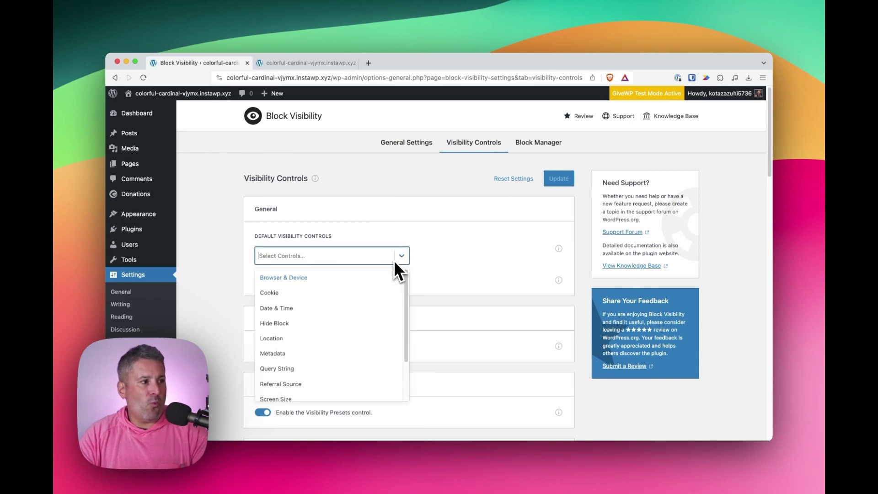
left_click(451, 264)
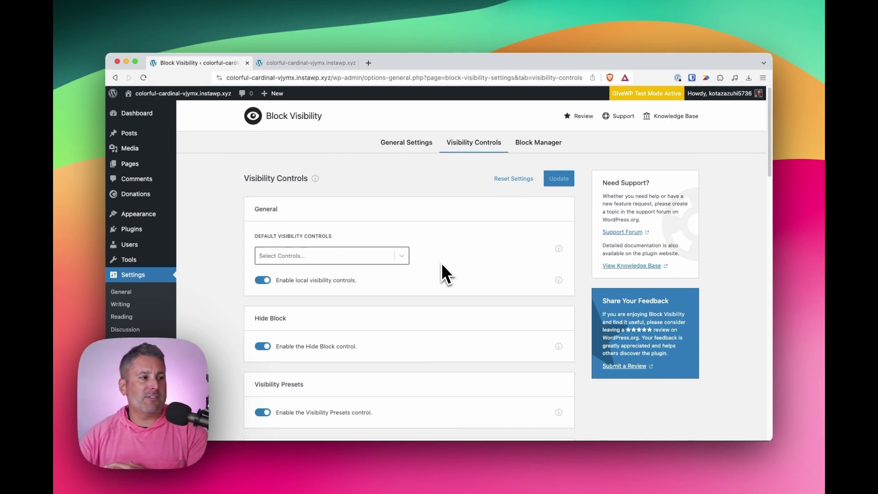
scroll(416, 259, "down", 10)
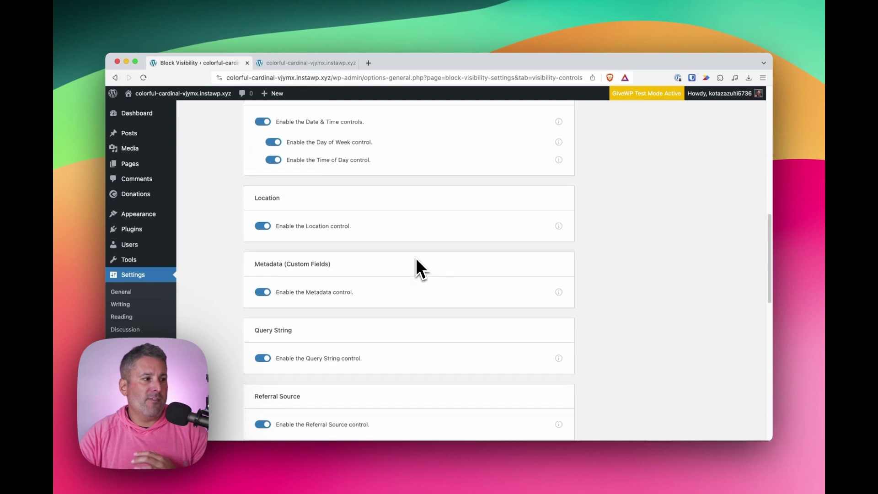
scroll(417, 260, "down", 6)
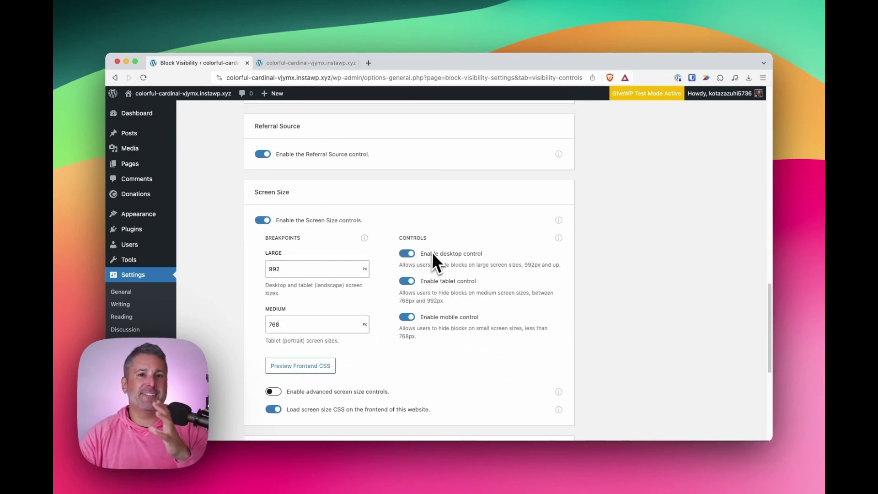
scroll(437, 249, "down", 5)
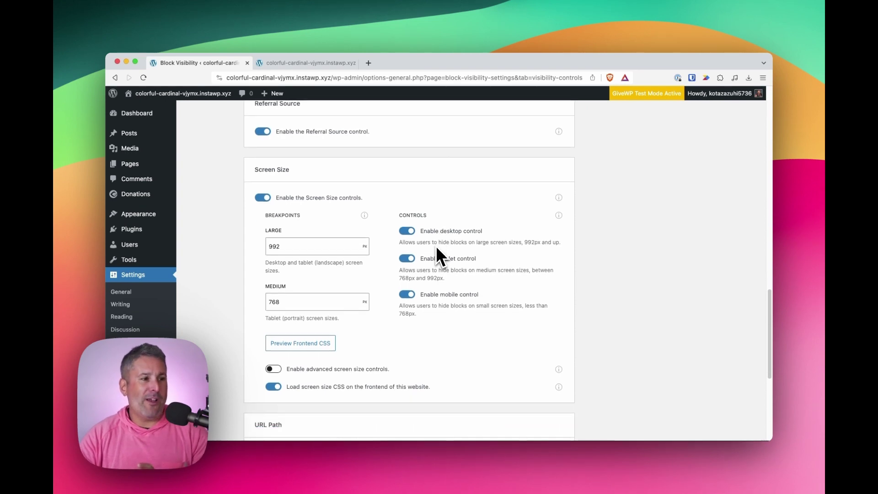
scroll(436, 242, "down", 5)
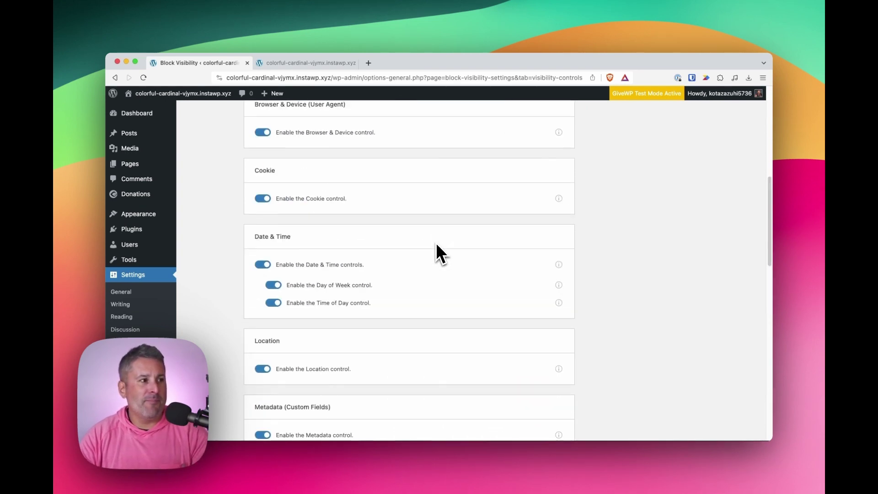
scroll(421, 240, "up", 15)
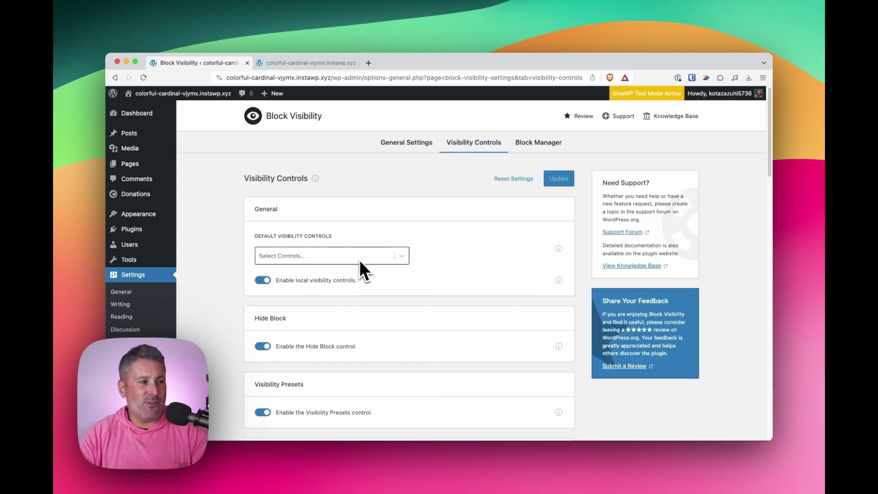
scroll(389, 270, "down", 3)
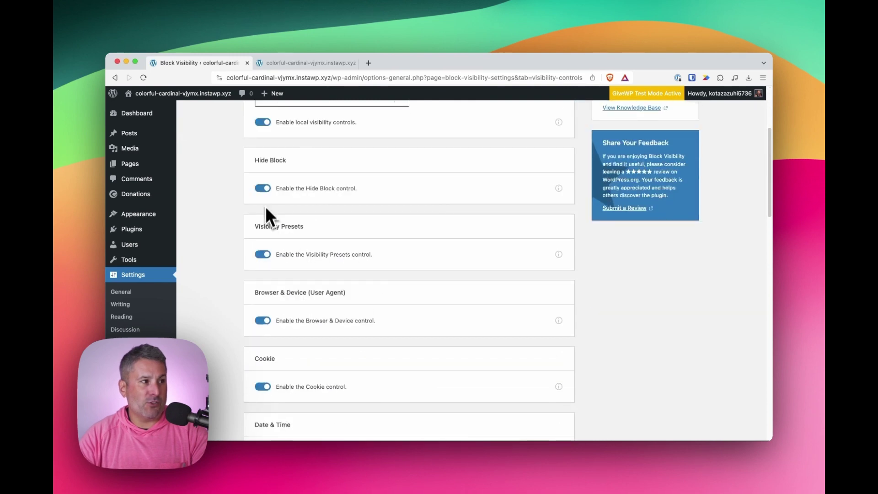
scroll(274, 366, "down", 4)
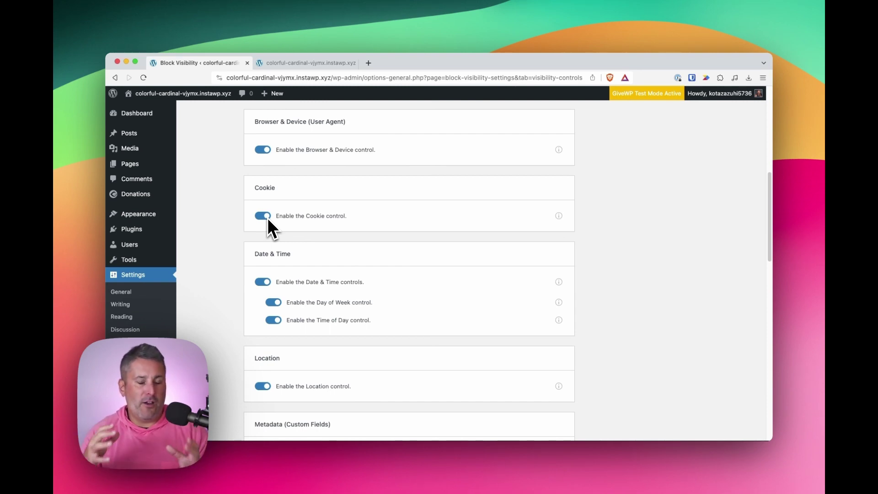
scroll(269, 214, "down", 10)
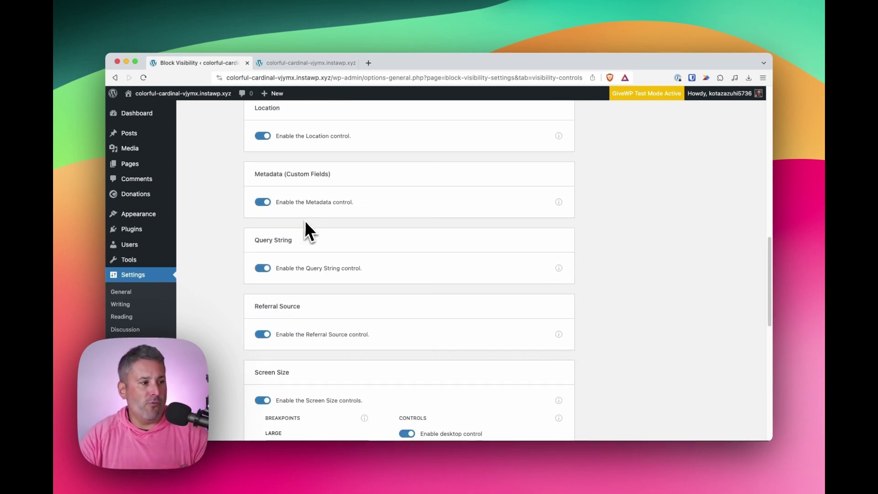
scroll(307, 221, "down", 7)
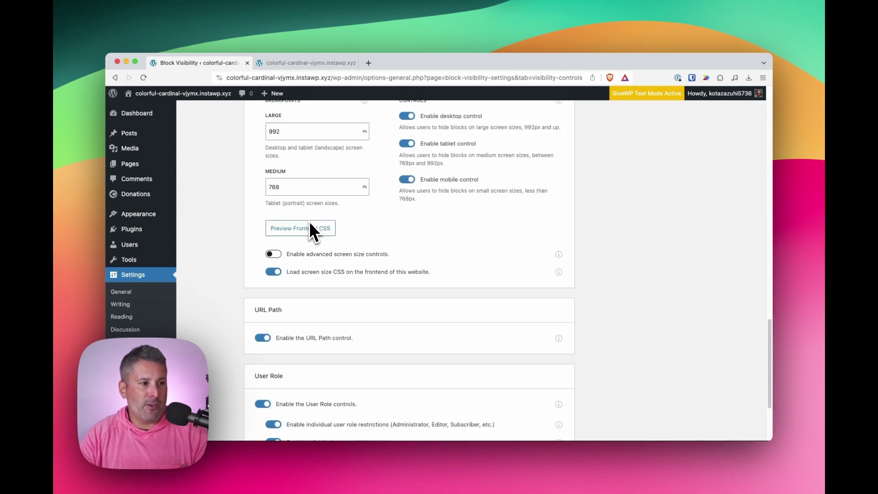
scroll(340, 226, "up", 20)
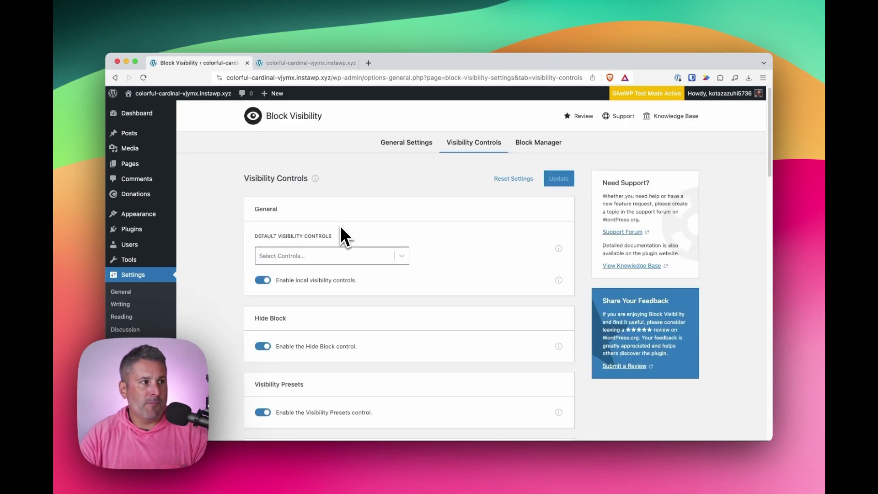
- Browse the Block Manager's Kadence, Text, Media and Design block lists, all enabled for visibility
left_click(528, 145)
scroll(372, 248, "down", 2)
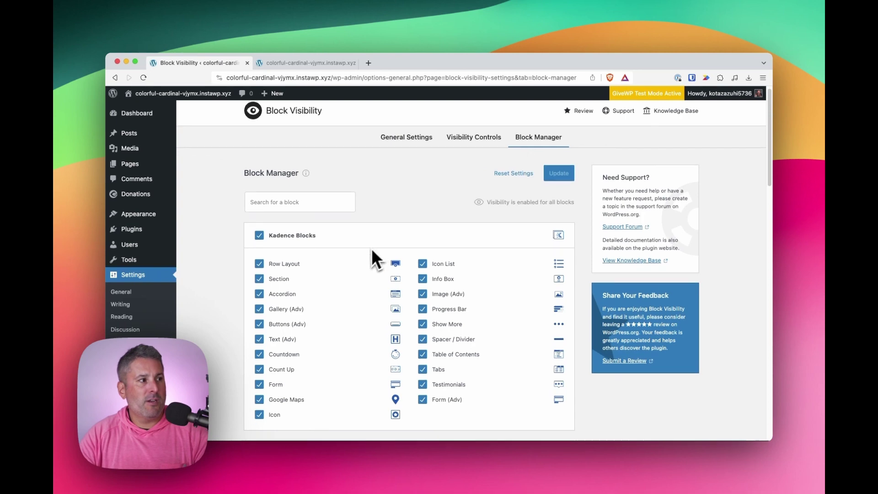
scroll(424, 229, "down", 1)
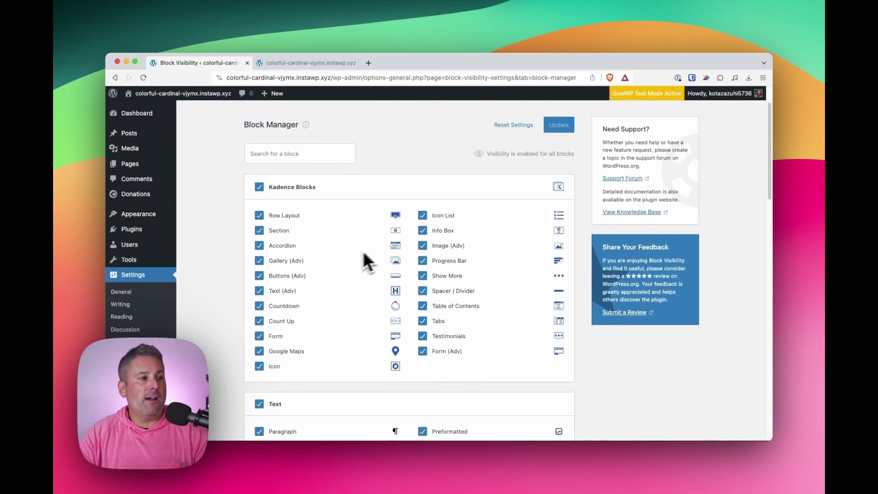
scroll(364, 253, "down", 5)
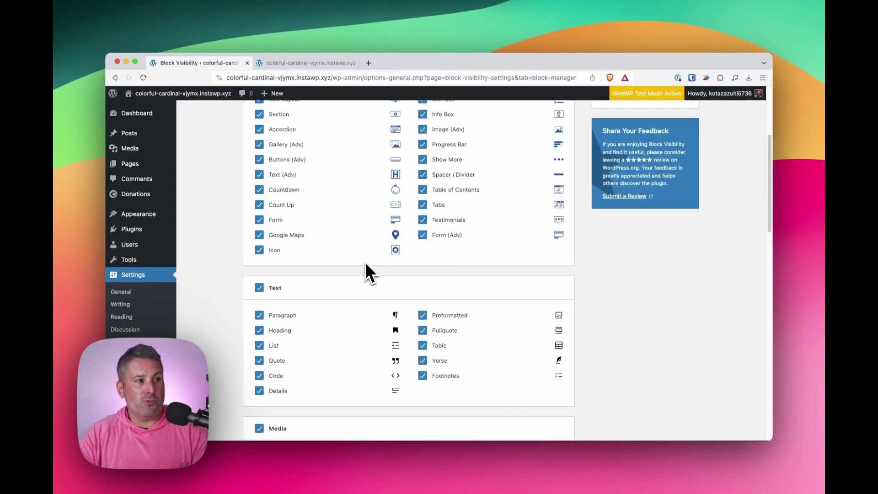
scroll(366, 261, "up", 7)
scroll(366, 261, "down", 2)
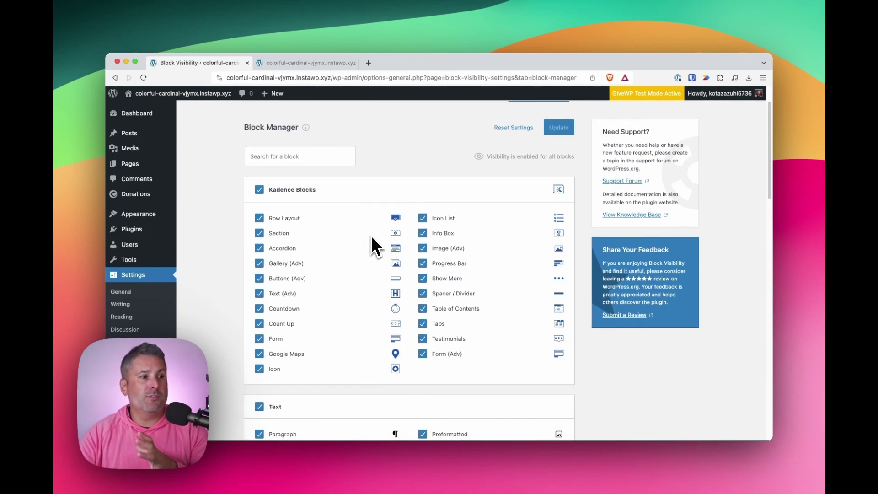
scroll(410, 251, "down", 10)
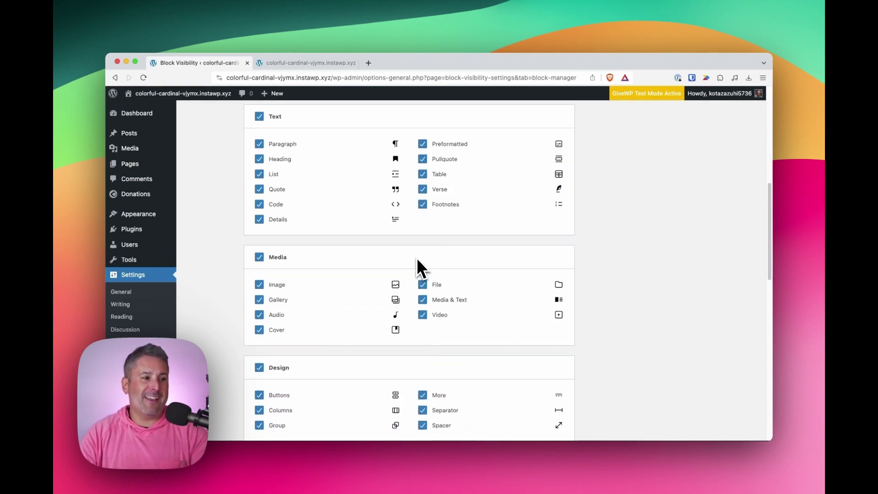
scroll(419, 257, "down", 14)
scroll(420, 257, "up", 18)
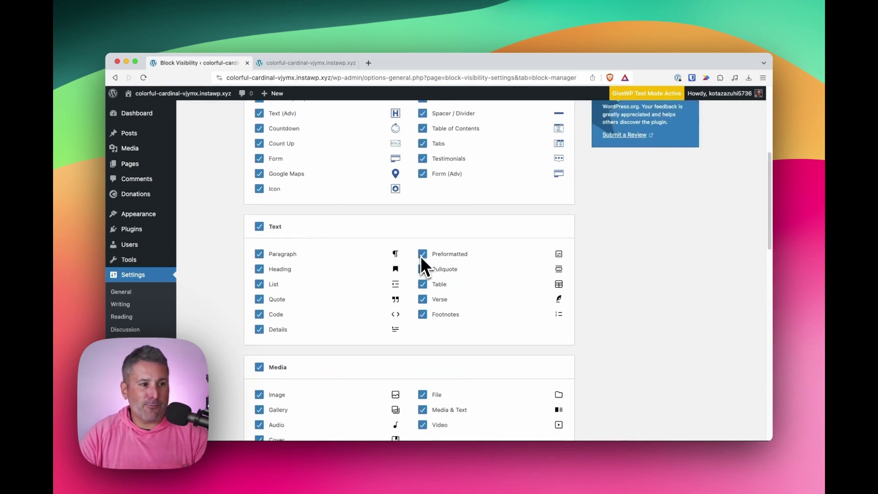
scroll(421, 256, "up", 8)
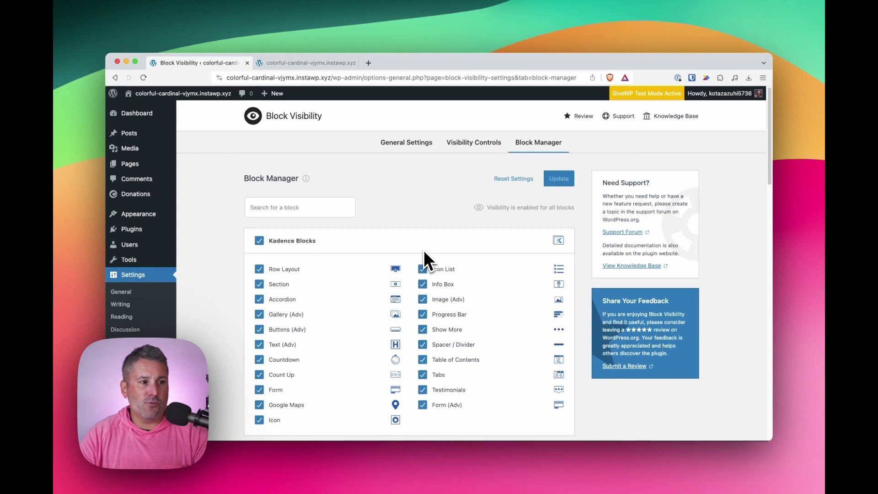